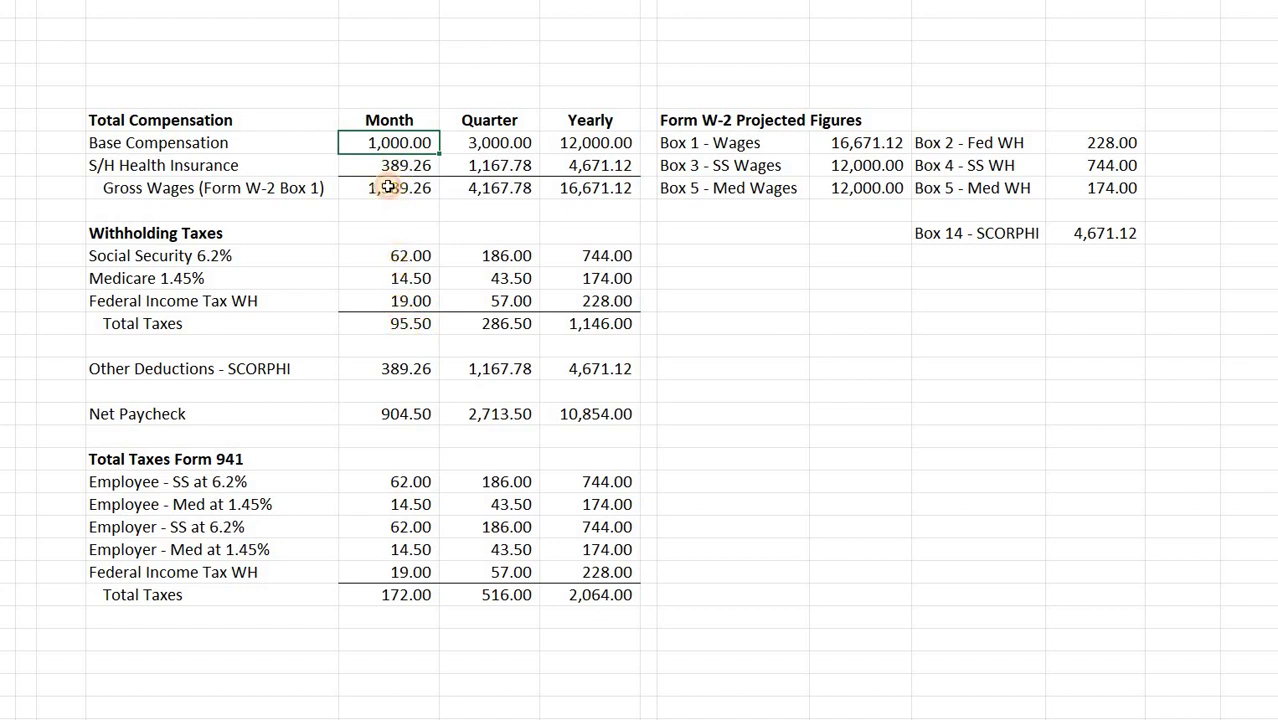
- Review the base compensation, S/H health insurance and gross wages figures for the month and the quarter
{"action": "key", "text": "Down"}
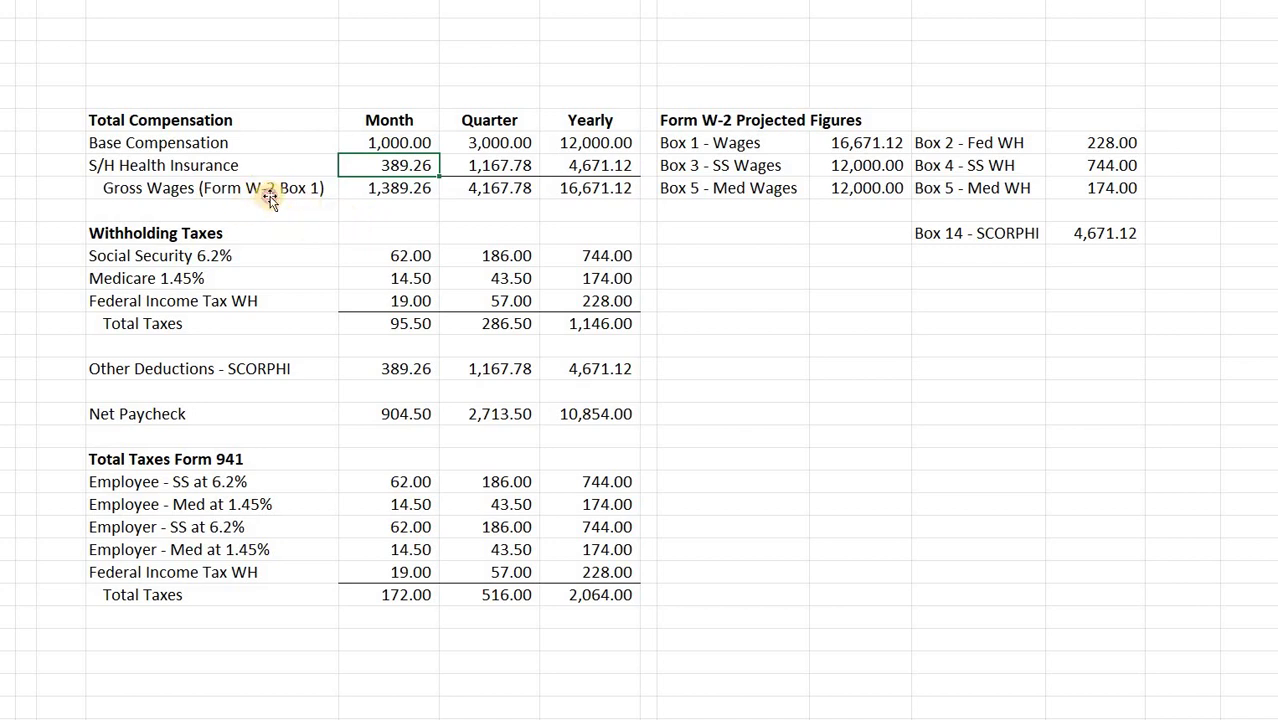
{"action": "key", "text": "Left"}
{"action": "key", "text": "Down"}
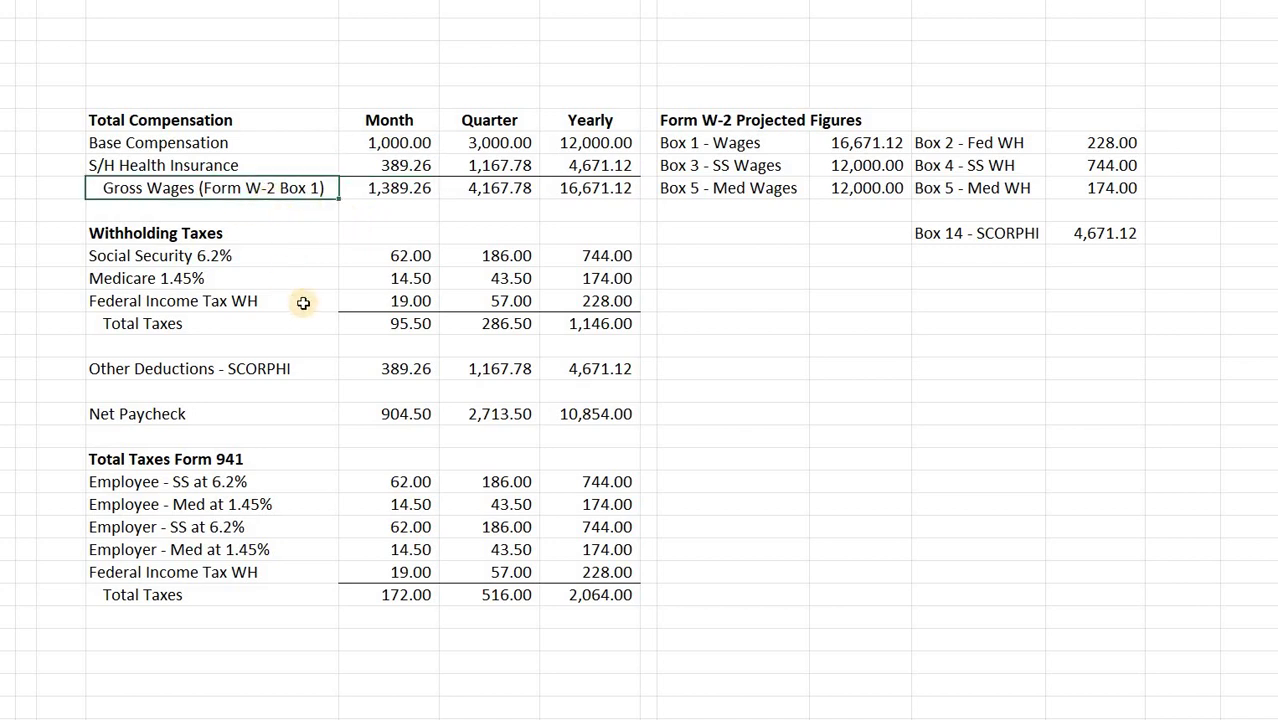
{"action": "key", "text": "Right"}
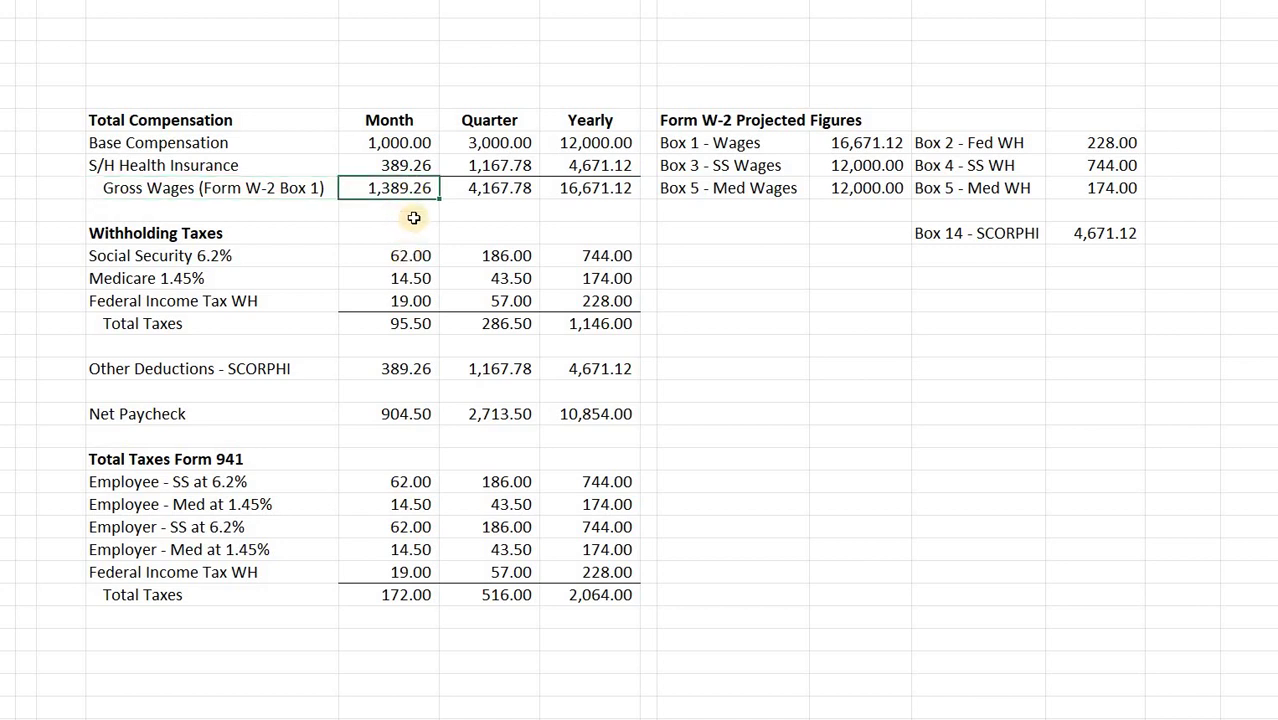
{"action": "left_click", "coordinate": [521, 143]}
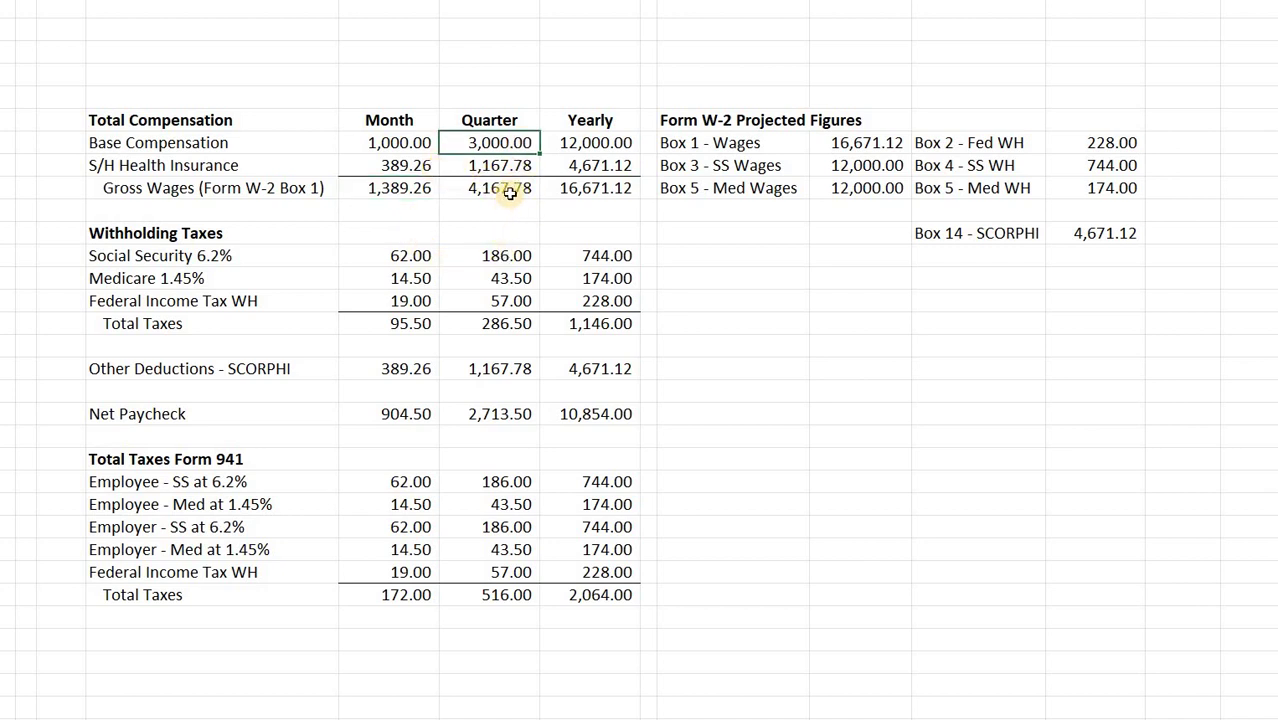
{"action": "left_click", "coordinate": [508, 196]}
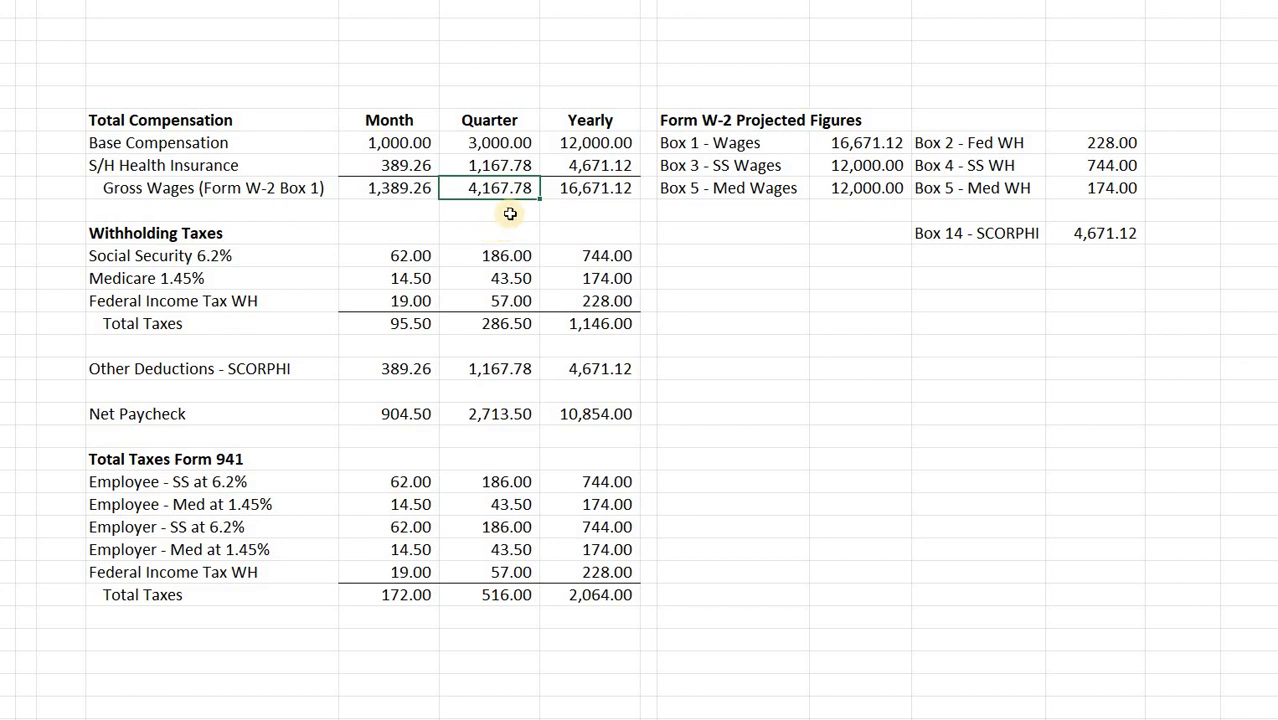
- Inspect the monthly Social Security and Medicare withholding formulas to see which compensation amount they are based on
{"action": "left_click", "coordinate": [191, 264]}
{"action": "key", "text": "Down"}
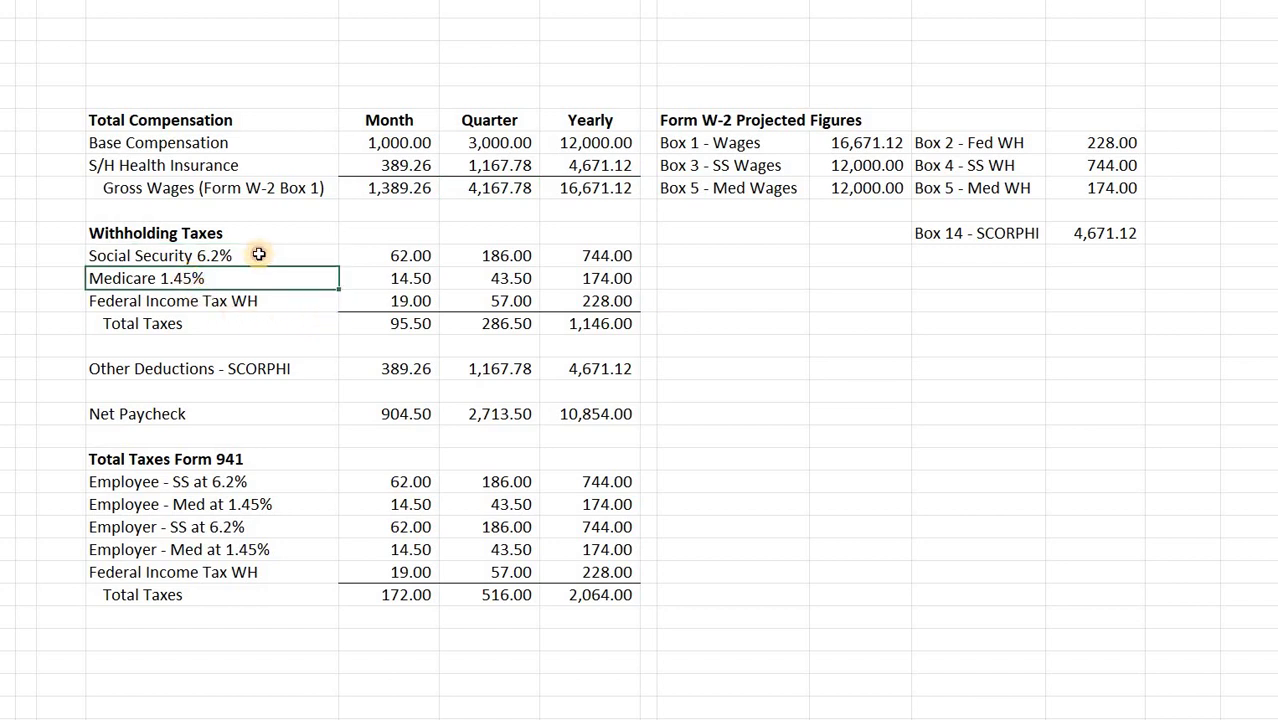
{"action": "left_click", "coordinate": [258, 257]}
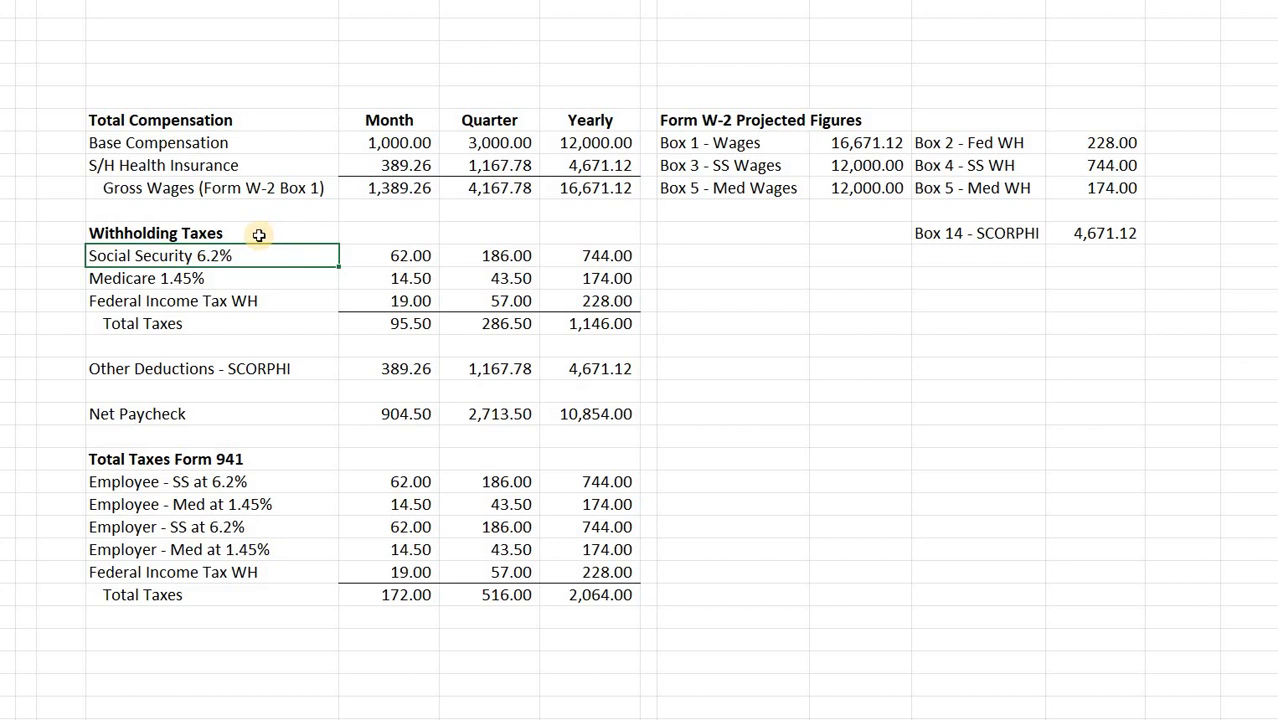
{"action": "left_click", "coordinate": [395, 165]}
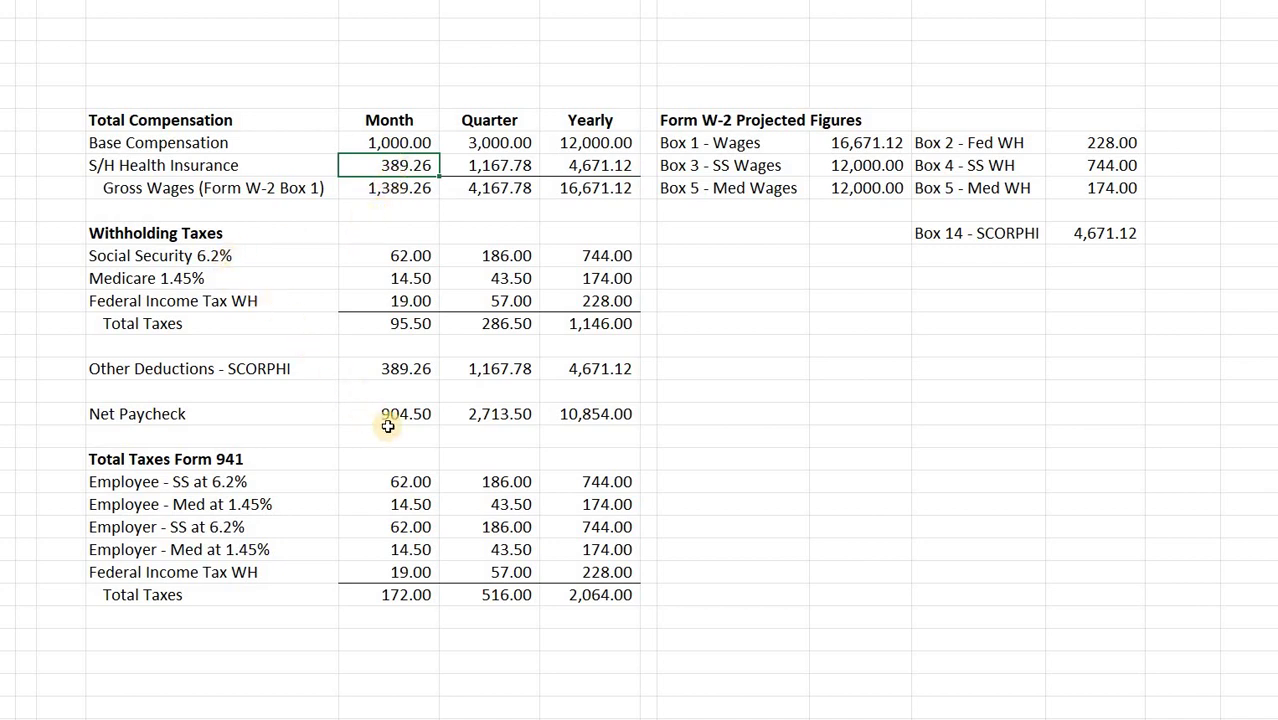
{"action": "left_click", "coordinate": [416, 255]}
{"action": "key", "text": "F2"}
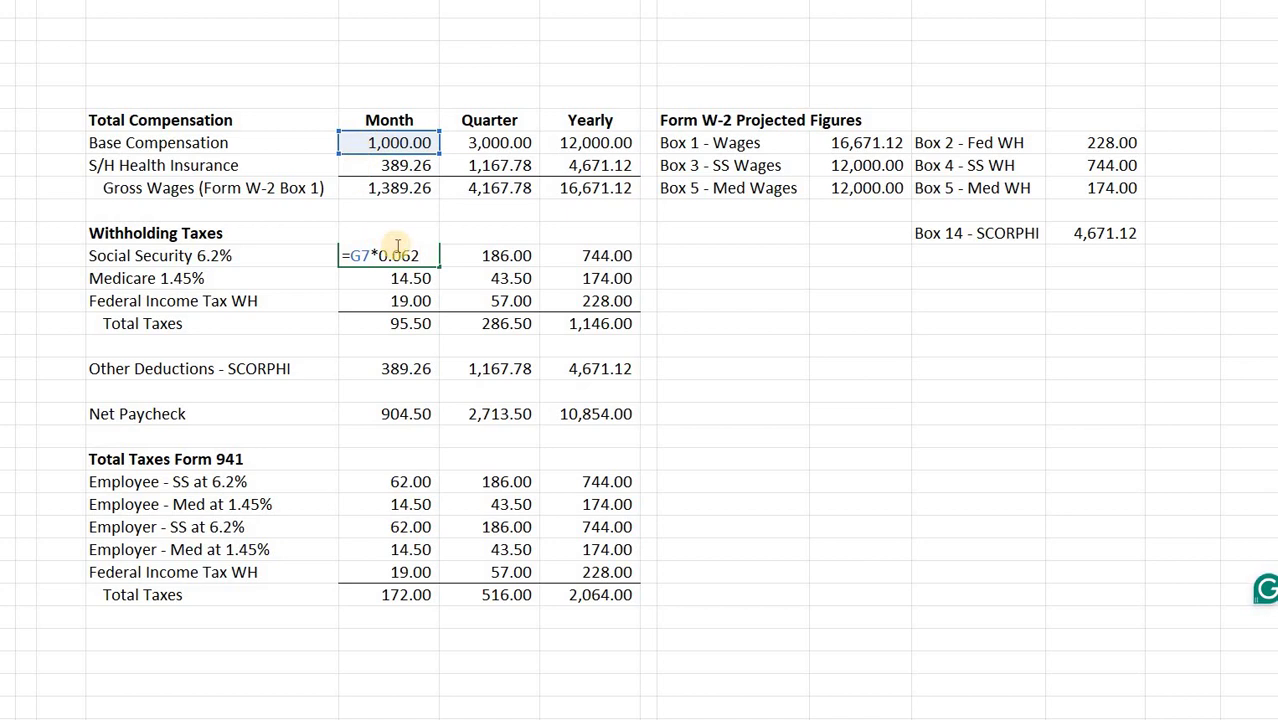
{"action": "left_click", "coordinate": [394, 277]}
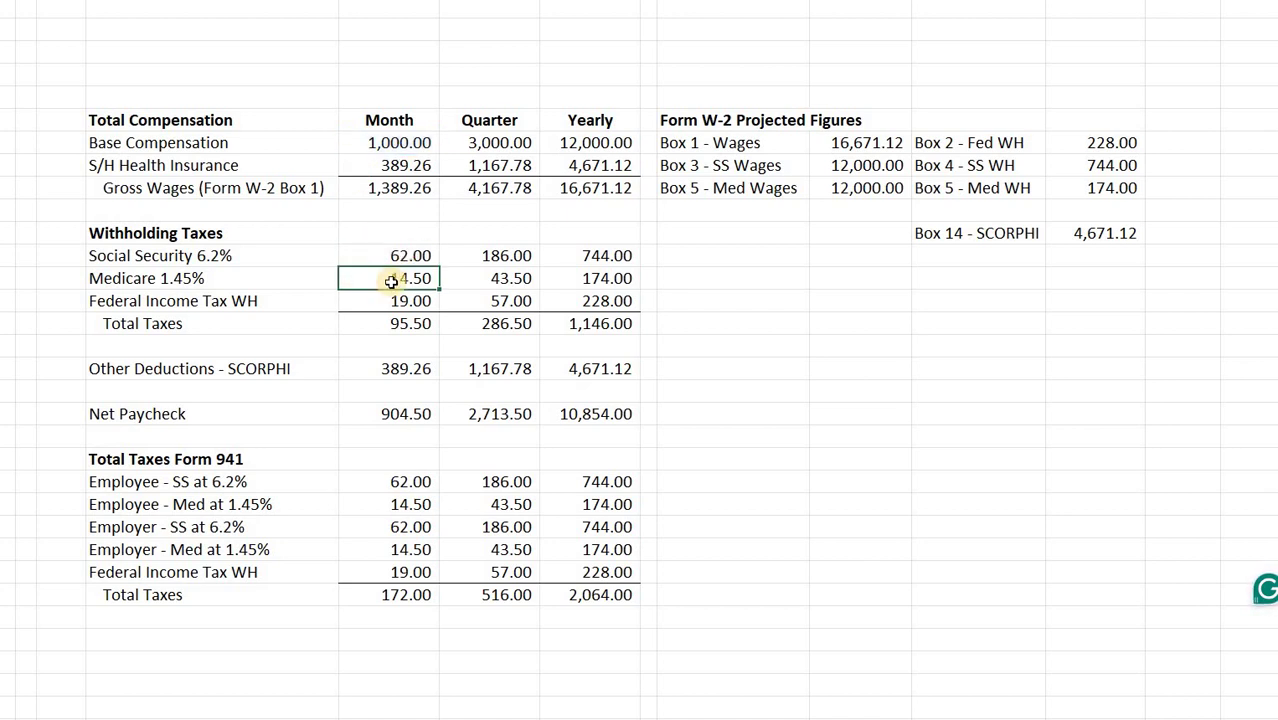
{"action": "key", "text": "F2"}
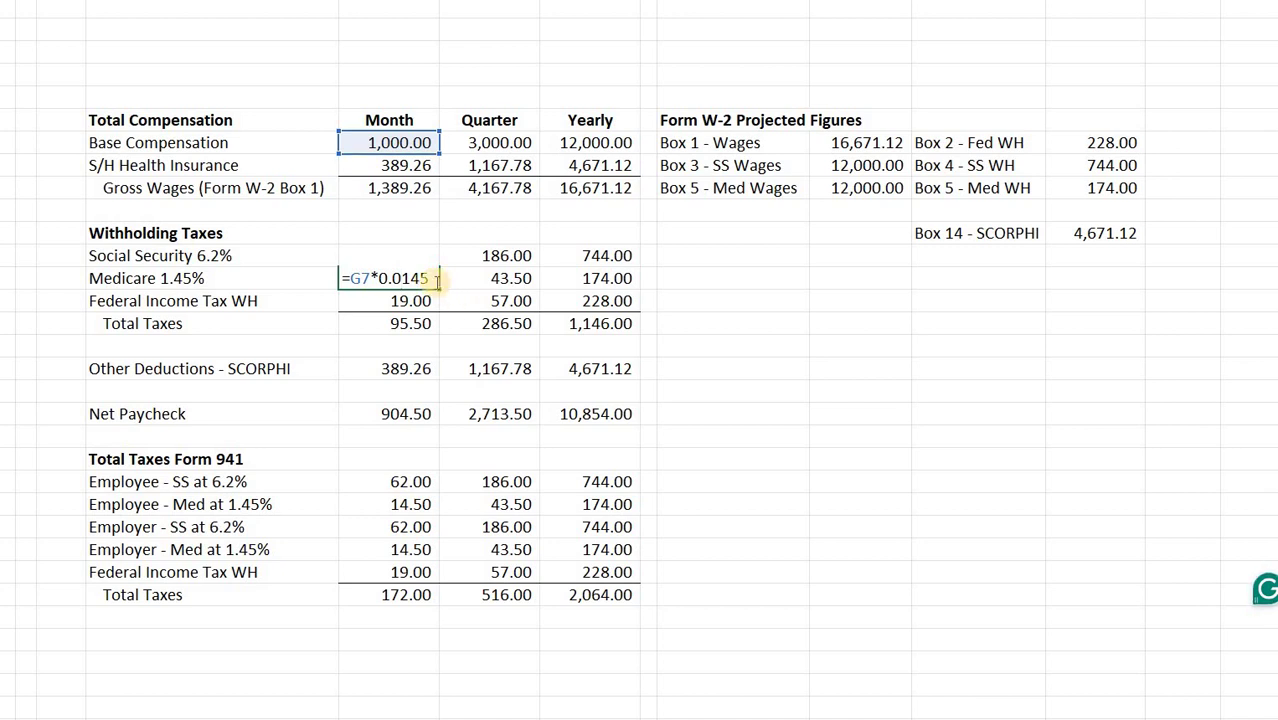
{"action": "key", "text": "Return"}
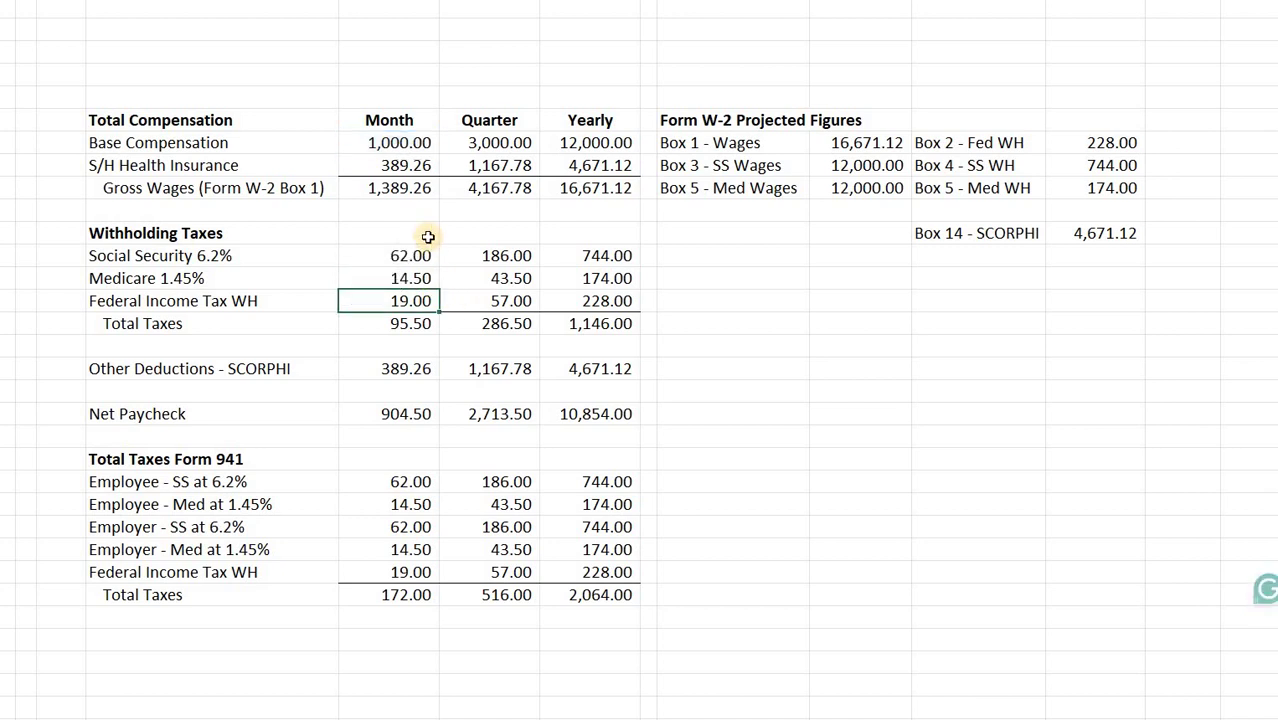
- Compare the monthly federal income tax withholding with the monthly gross wages
{"action": "left_click", "coordinate": [416, 184]}
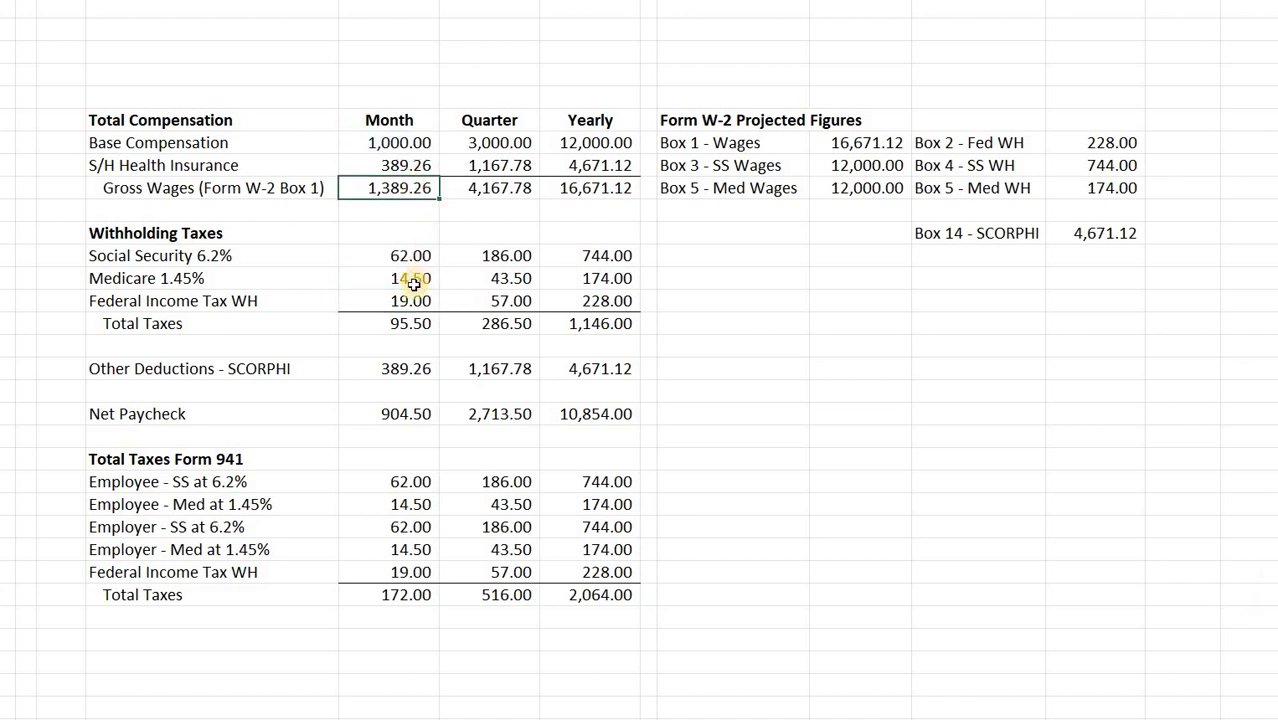
{"action": "left_click", "coordinate": [290, 304]}
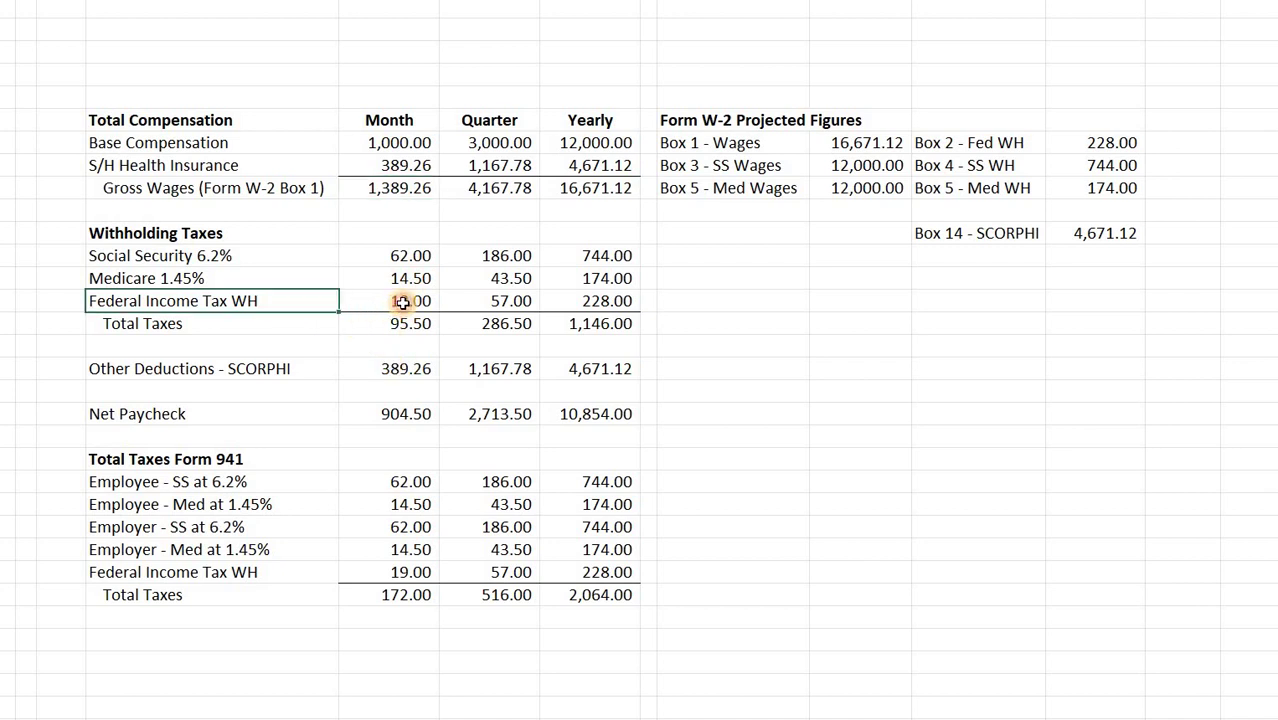
{"action": "left_click", "coordinate": [402, 302]}
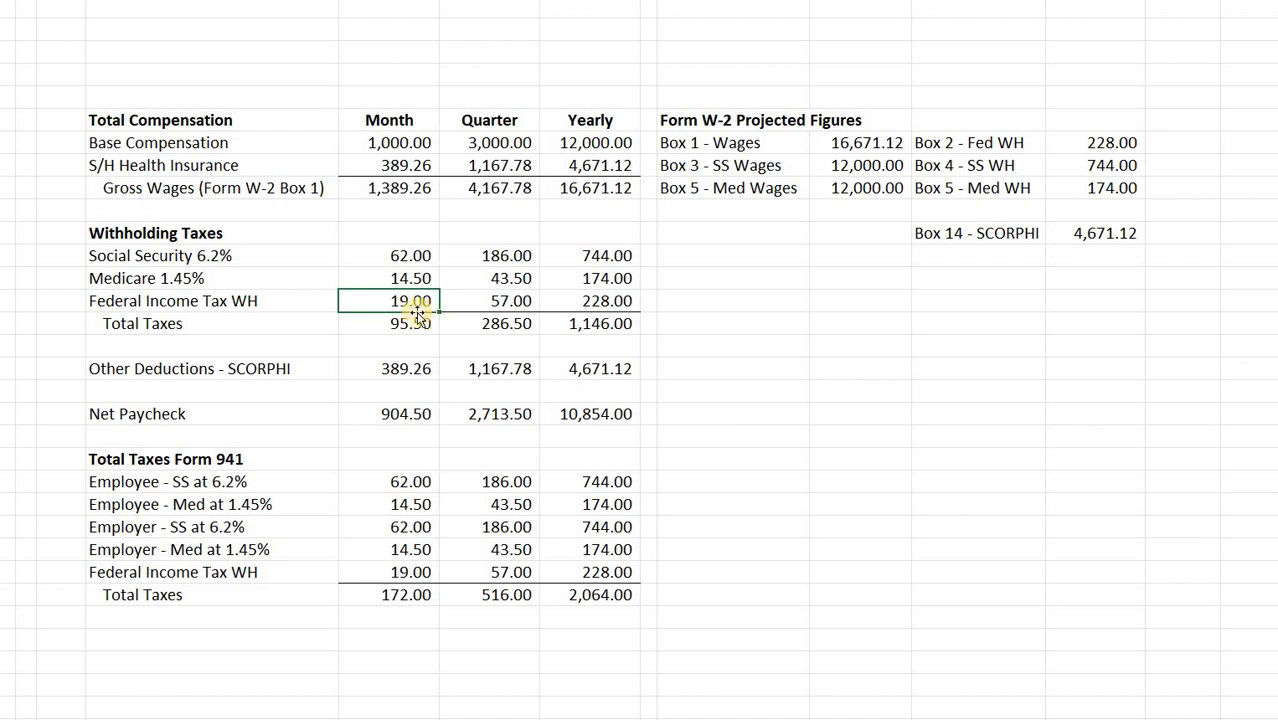
{"action": "left_click", "coordinate": [401, 188]}
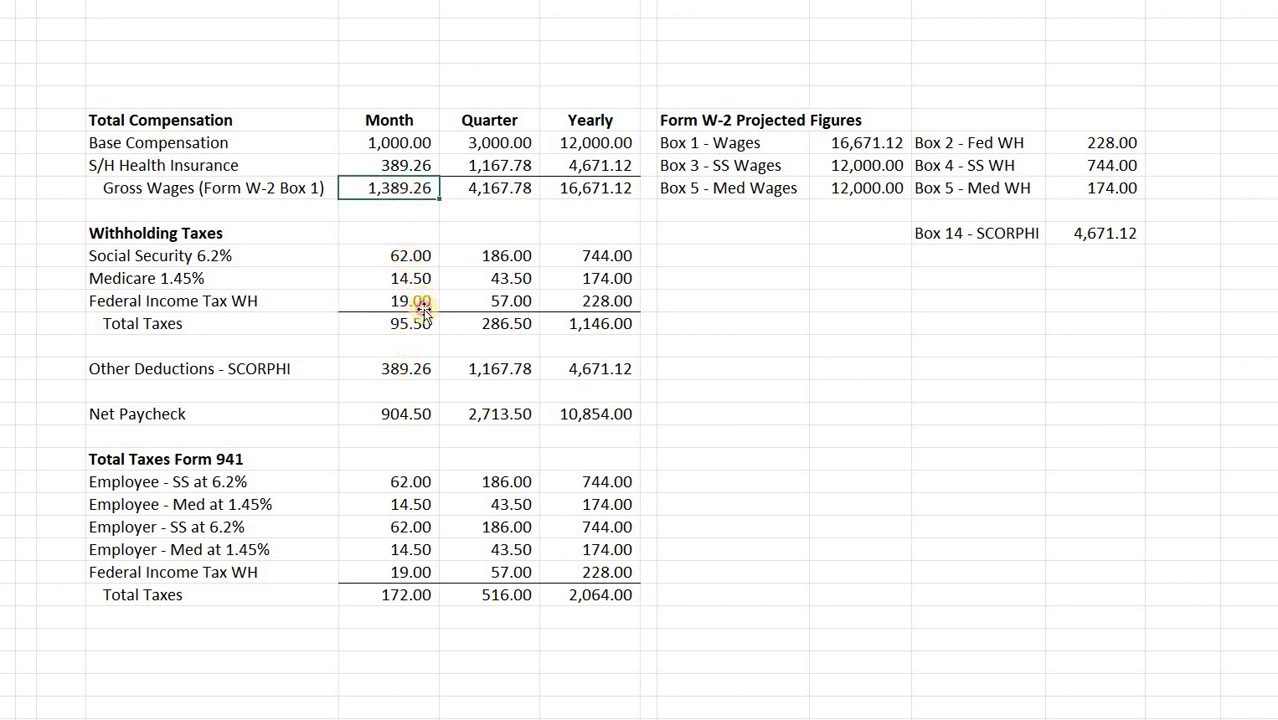
{"action": "left_click", "coordinate": [426, 303]}
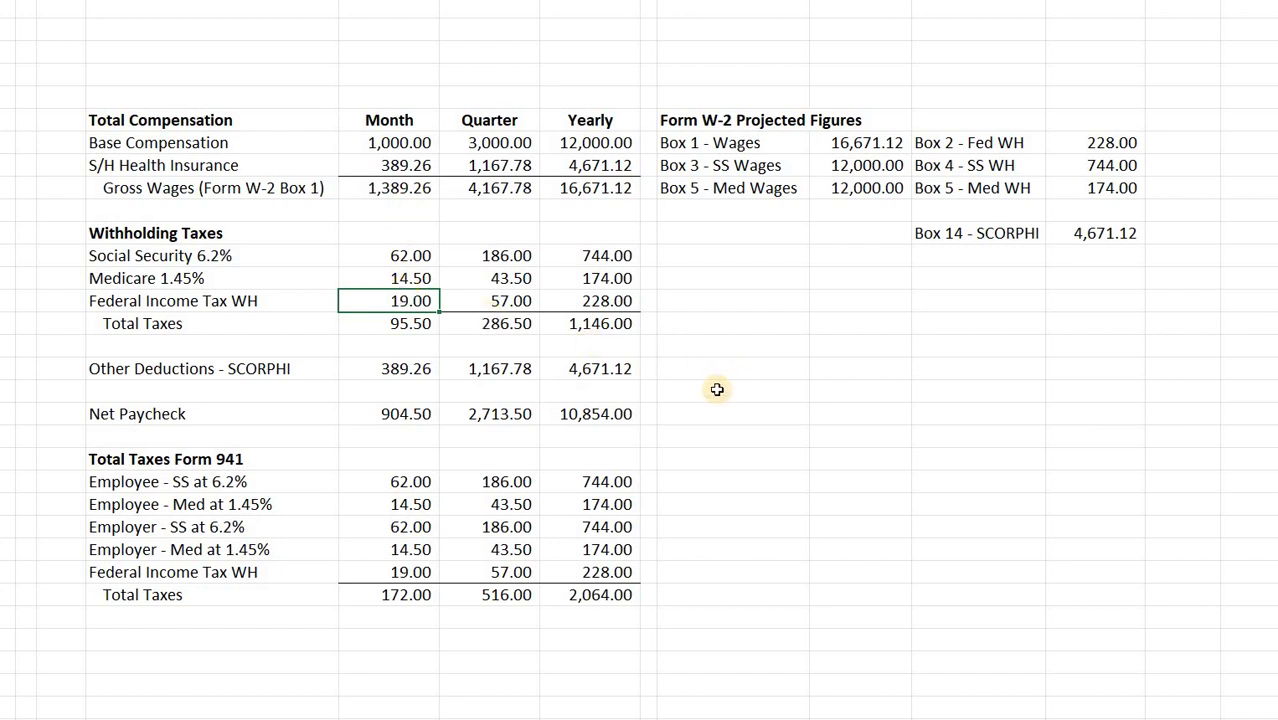
{"action": "key", "text": "Up"}
{"action": "key", "text": "Up"}
{"action": "key", "text": "Up"}
{"action": "key", "text": "Up"}
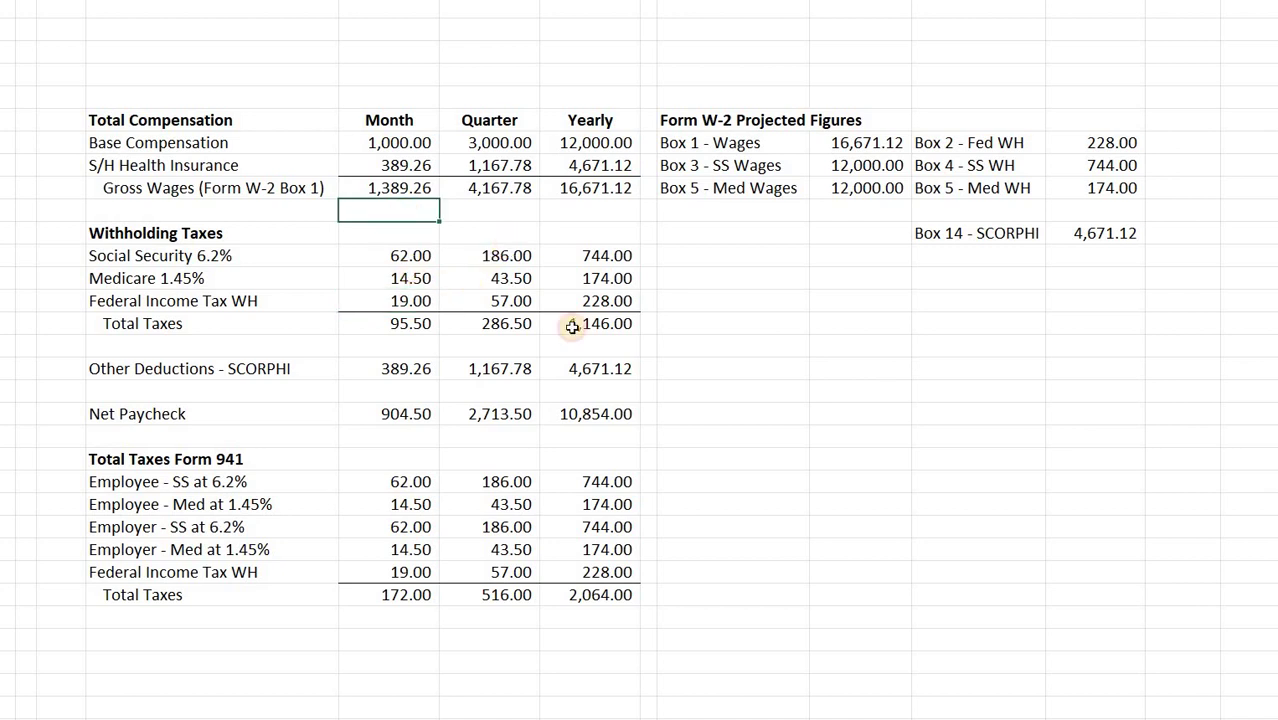
{"action": "key", "text": "Down"}
{"action": "key", "text": "Right"}
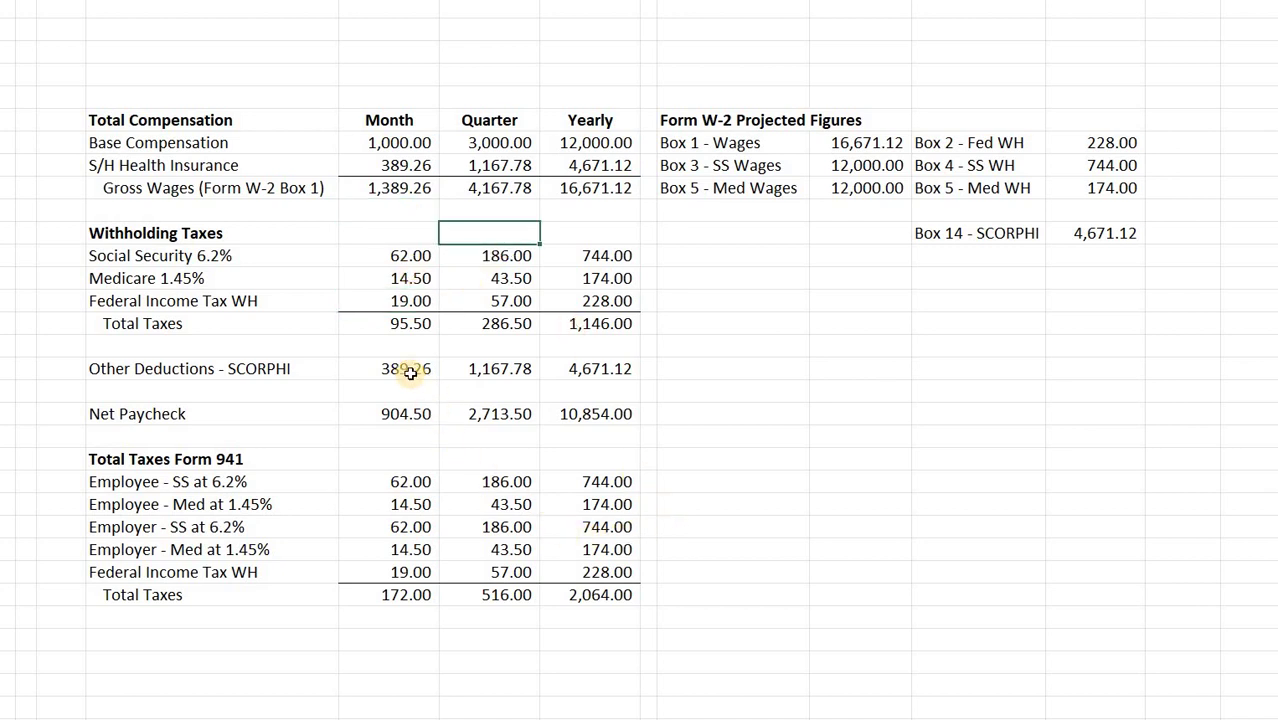
- Examine the Other Deductions - SCORPHI row and the monthly net paycheck
{"action": "left_click", "coordinate": [352, 376]}
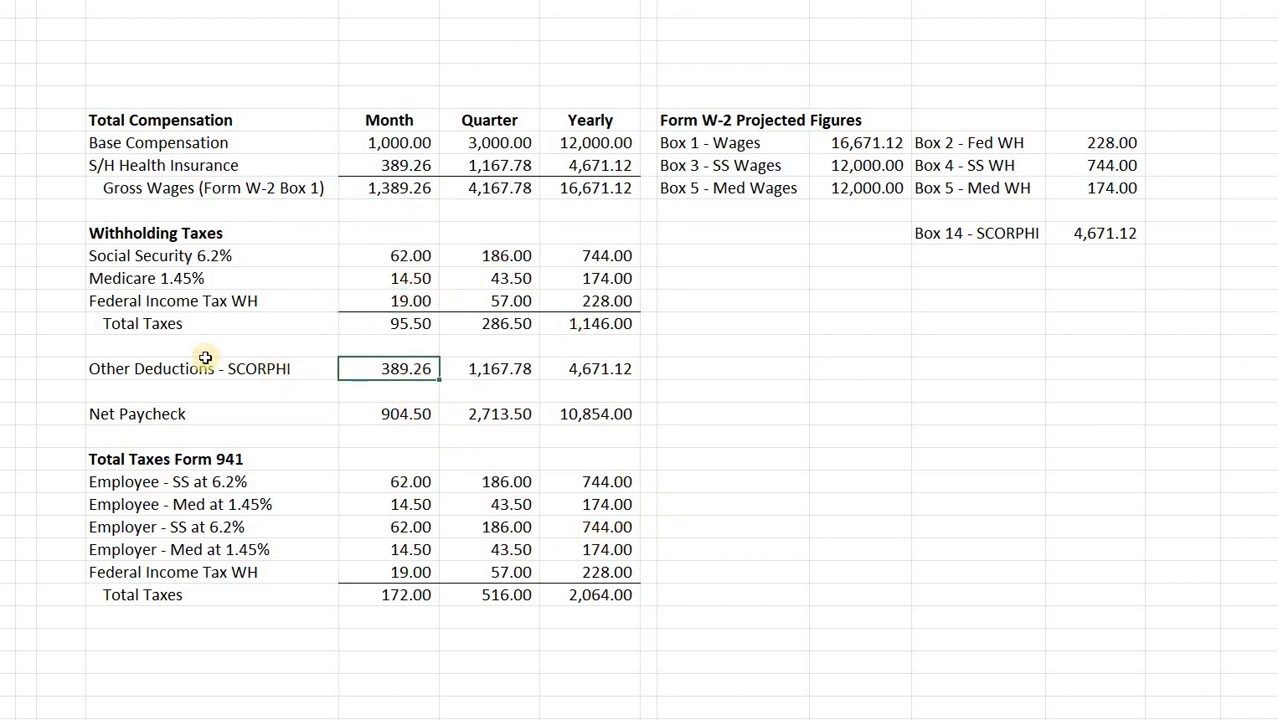
{"action": "left_click_drag", "start_coordinate": [264, 371], "coordinate": [582, 364]}
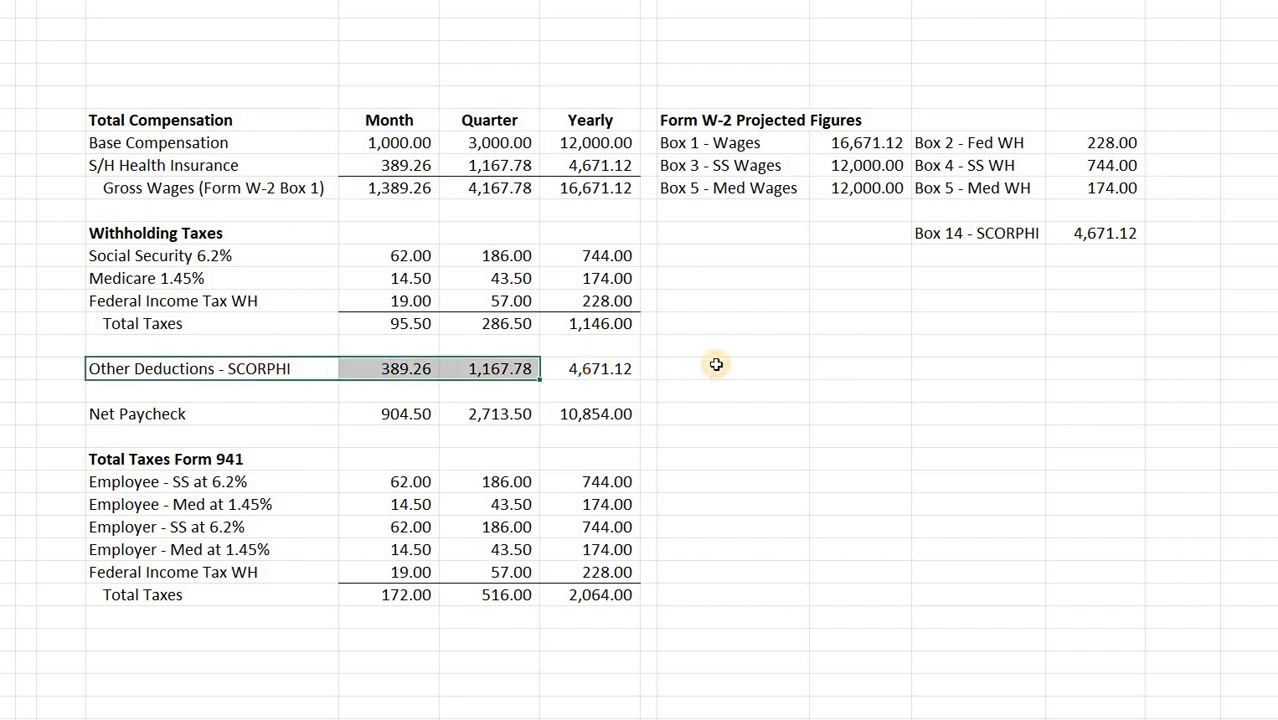
{"action": "left_click", "coordinate": [716, 364]}
{"action": "left_click", "coordinate": [398, 368]}
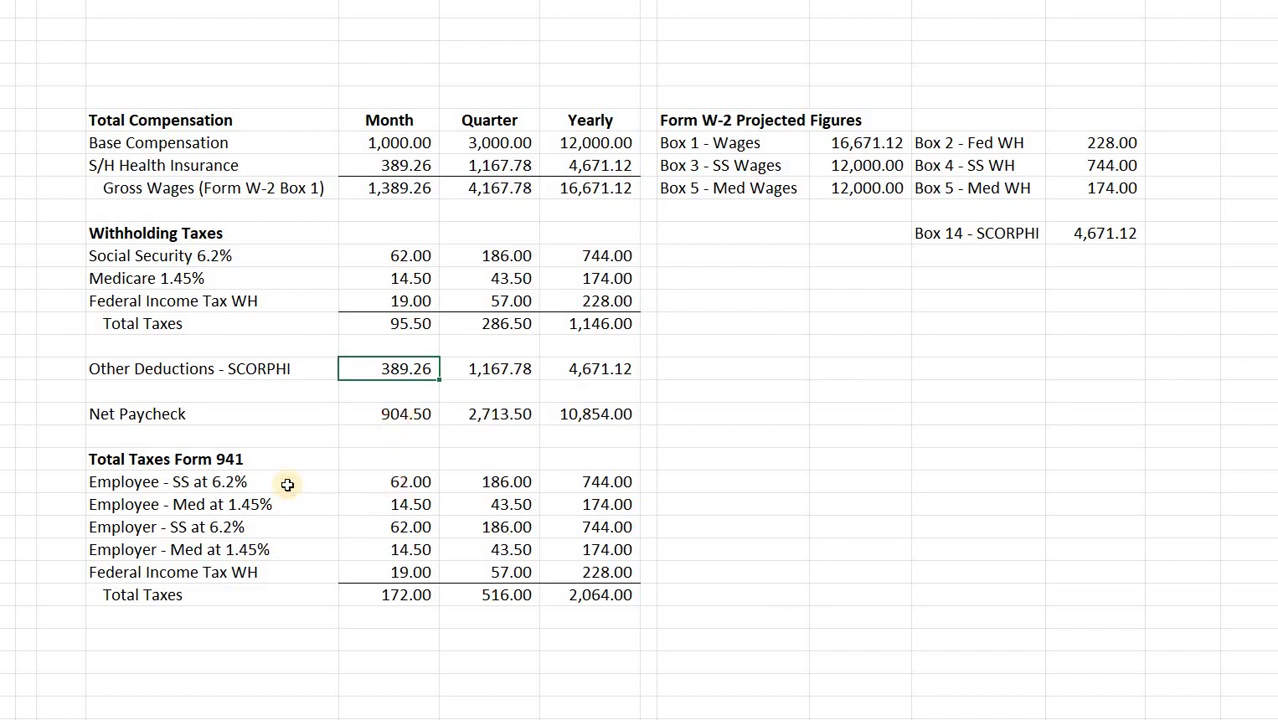
{"action": "key", "text": "Down"}
{"action": "key", "text": "Down"}
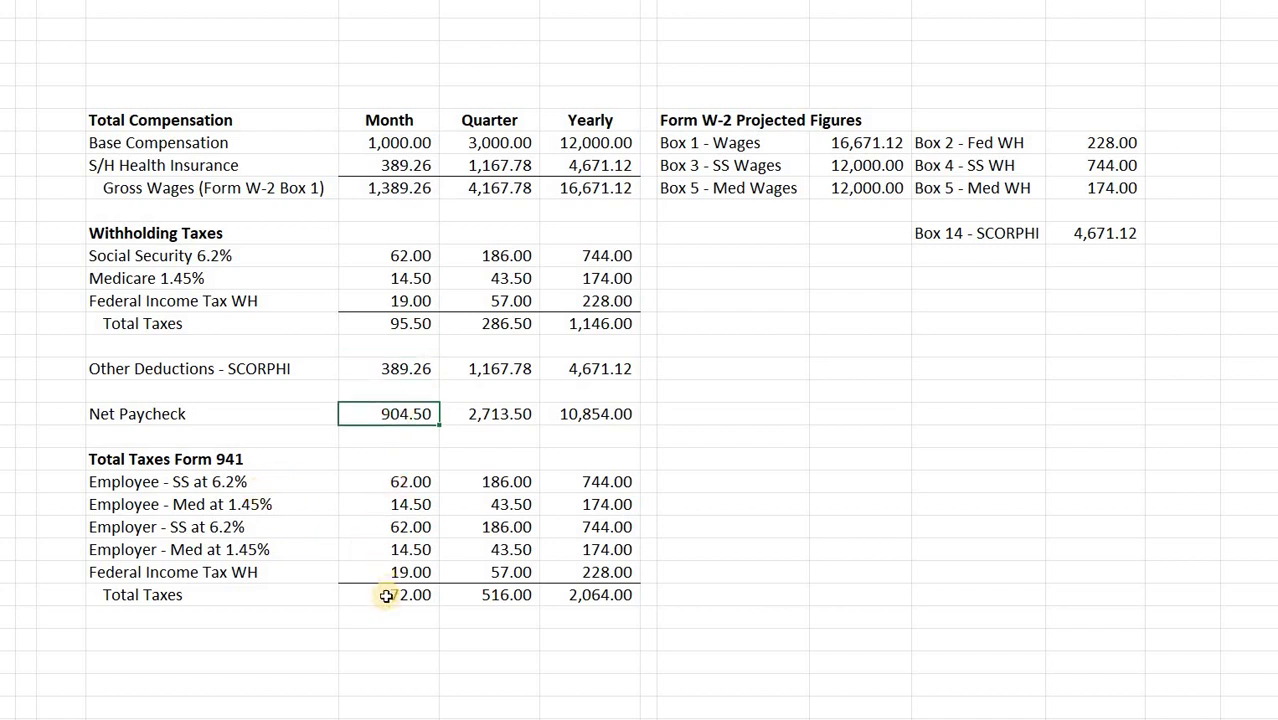
- Trace the Month column from health insurance and base compensation down to the net paycheck
{"action": "left_click", "coordinate": [413, 170]}
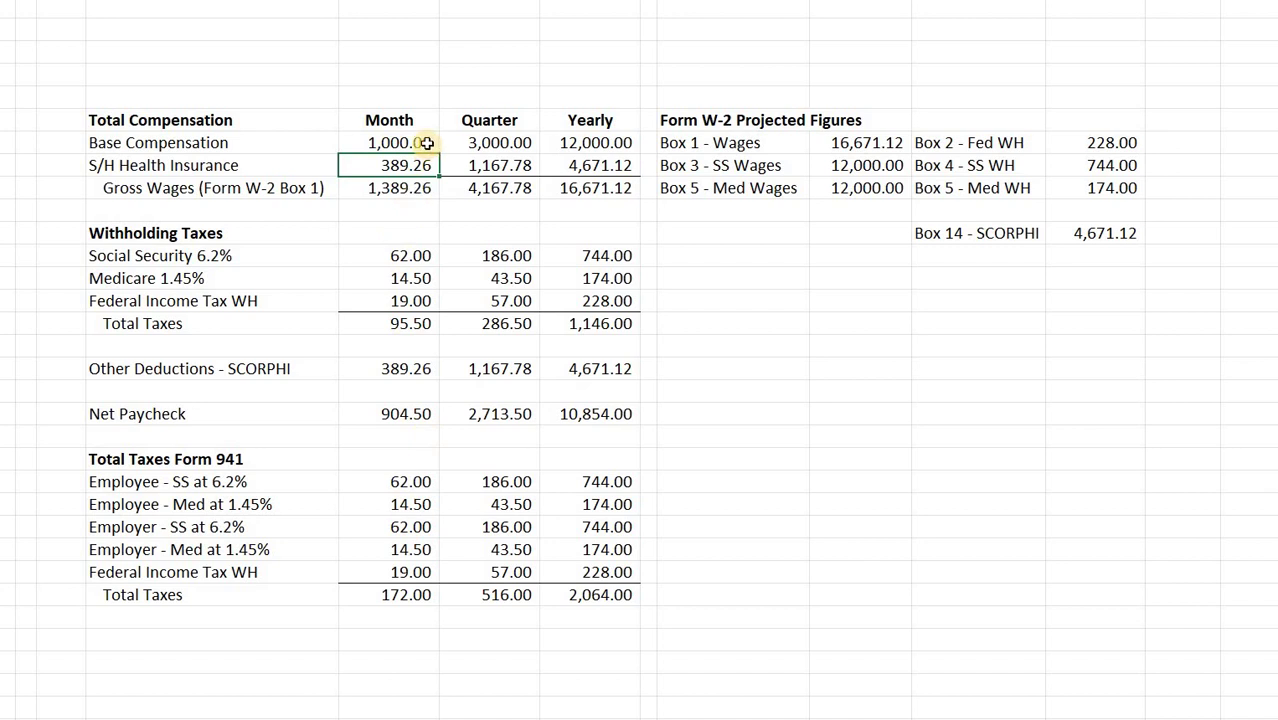
{"action": "key", "text": "Up"}
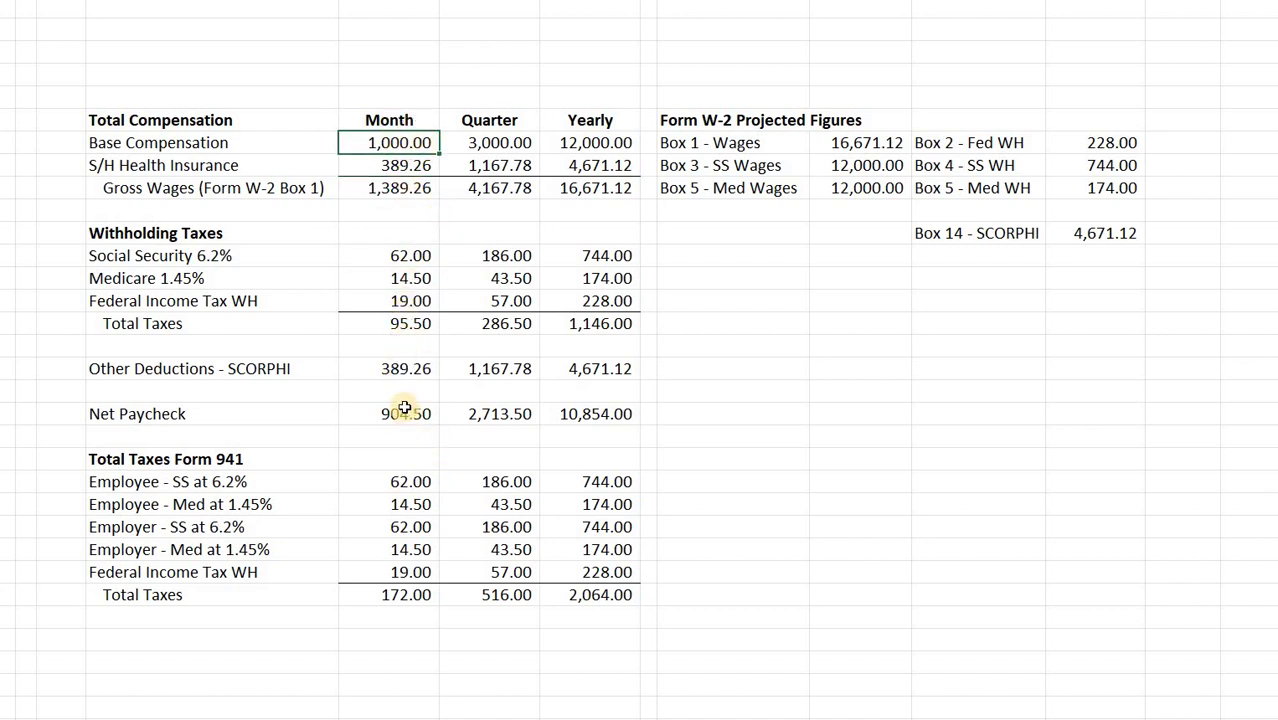
{"action": "key", "text": "ctrl+Down"}
{"action": "key", "text": "ctrl+Down"}
{"action": "key", "text": "ctrl+Down"}
{"action": "key", "text": "ctrl+Down"}
{"action": "key", "text": "ctrl+Down"}
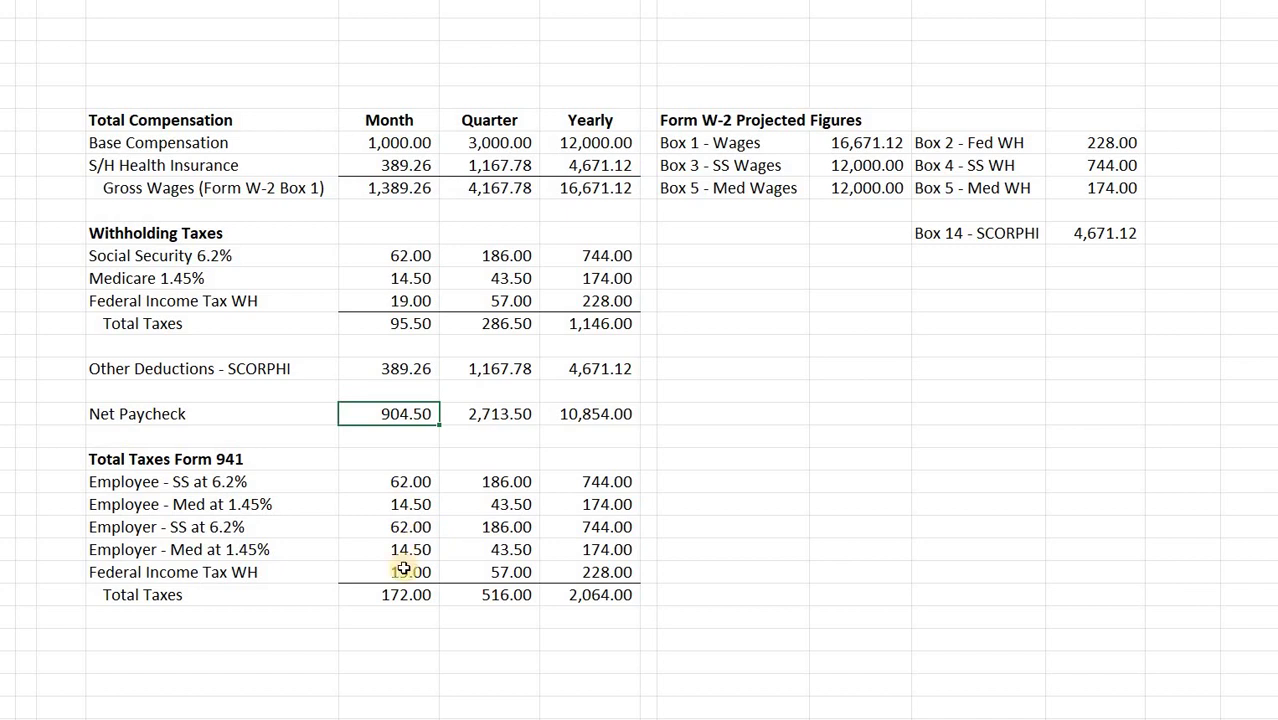
- Highlight the three withholding tax amounts and labels, and the employer Social Security and Medicare labels under Form 941
{"action": "left_click", "coordinate": [426, 257]}
{"action": "key", "text": "shift+Down"}
{"action": "key", "text": "shift+Down"}
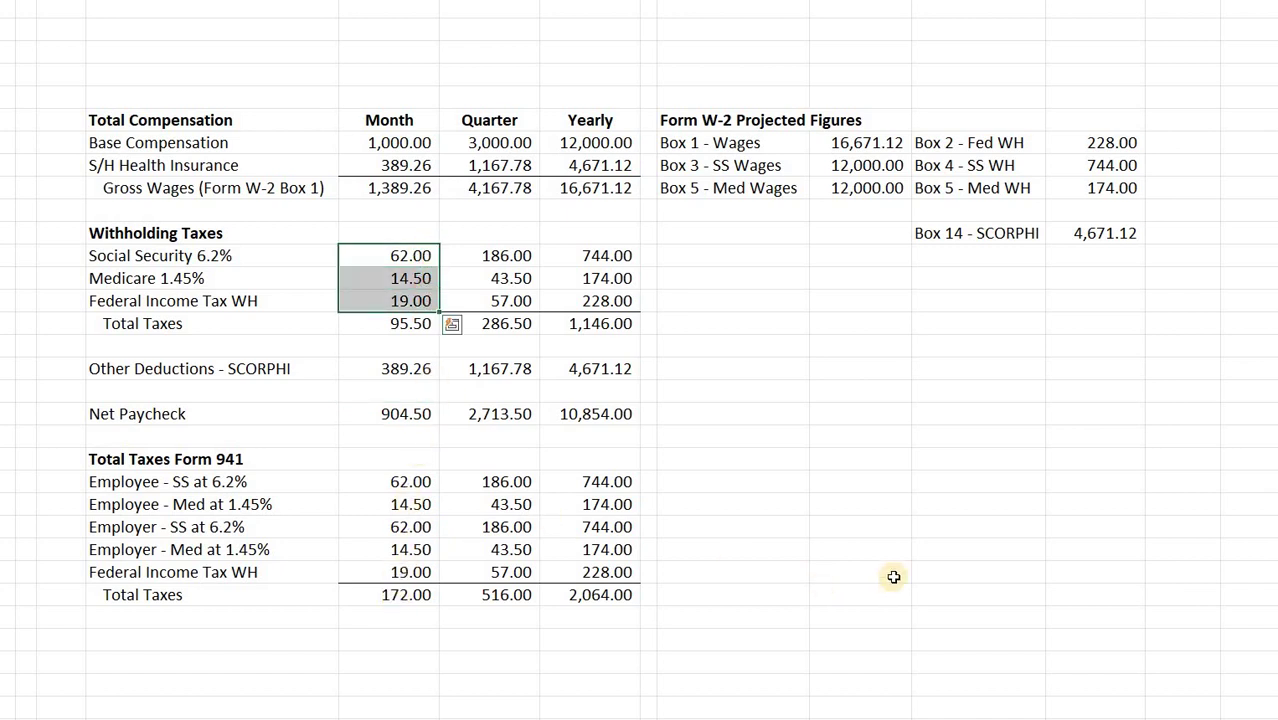
{"action": "left_click", "coordinate": [858, 486]}
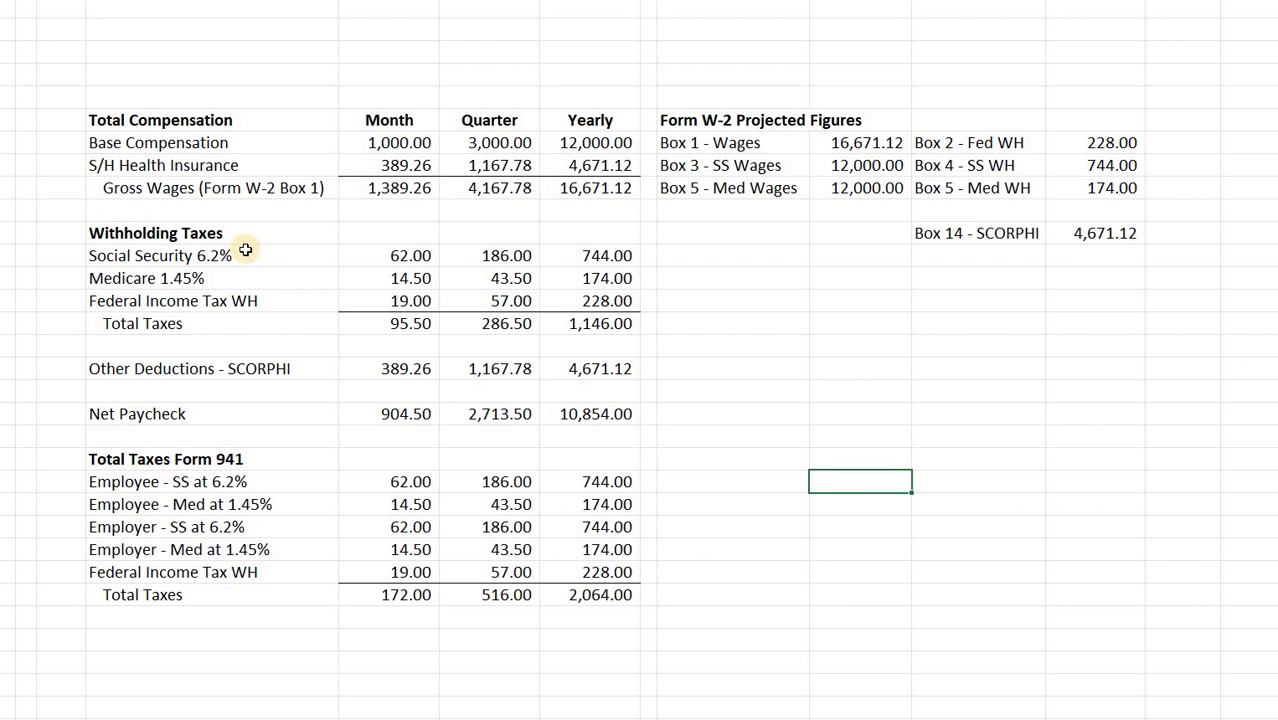
{"action": "left_click_drag", "start_coordinate": [245, 255], "coordinate": [245, 301]}
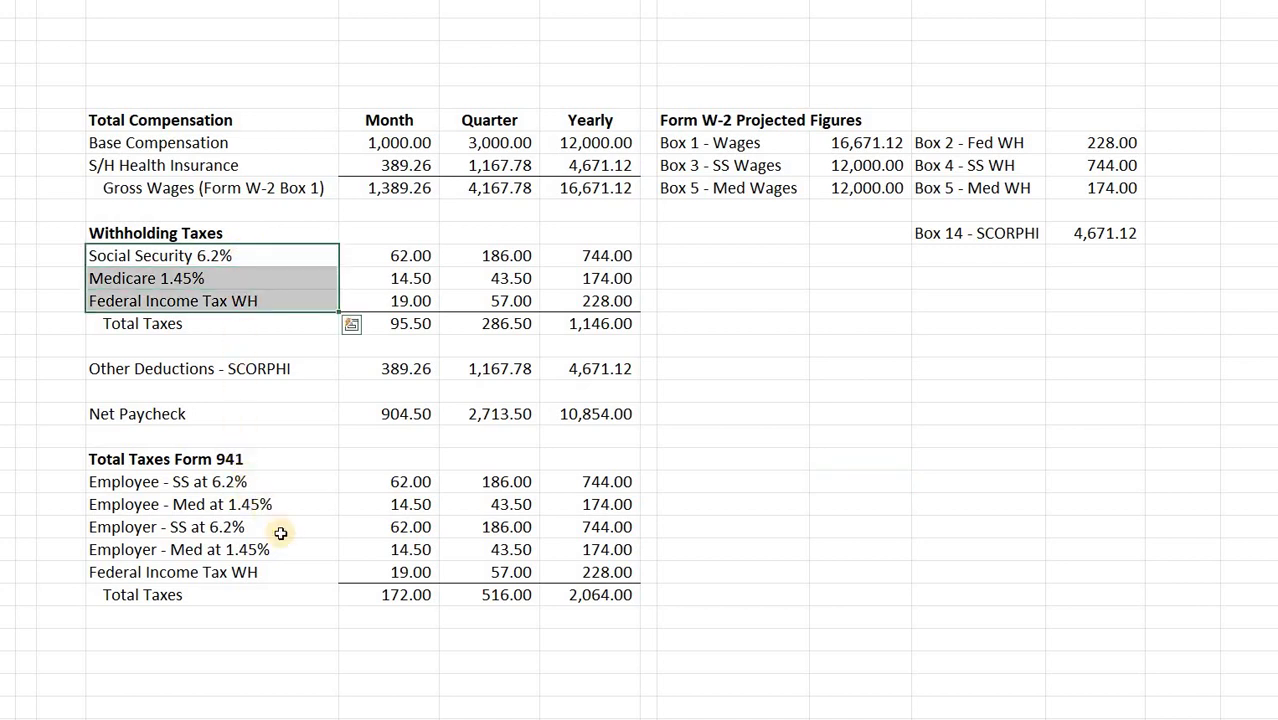
{"action": "left_click_drag", "start_coordinate": [280, 527], "coordinate": [280, 549]}
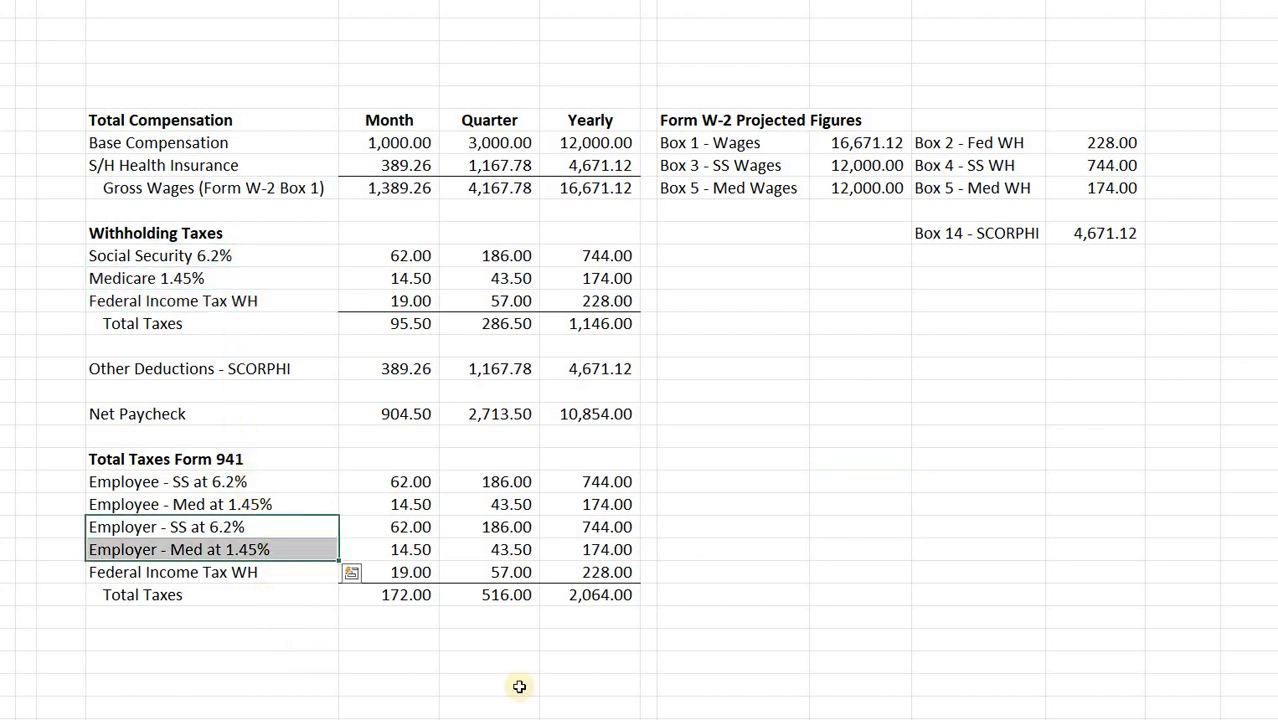
{"action": "left_click", "coordinate": [578, 672]}
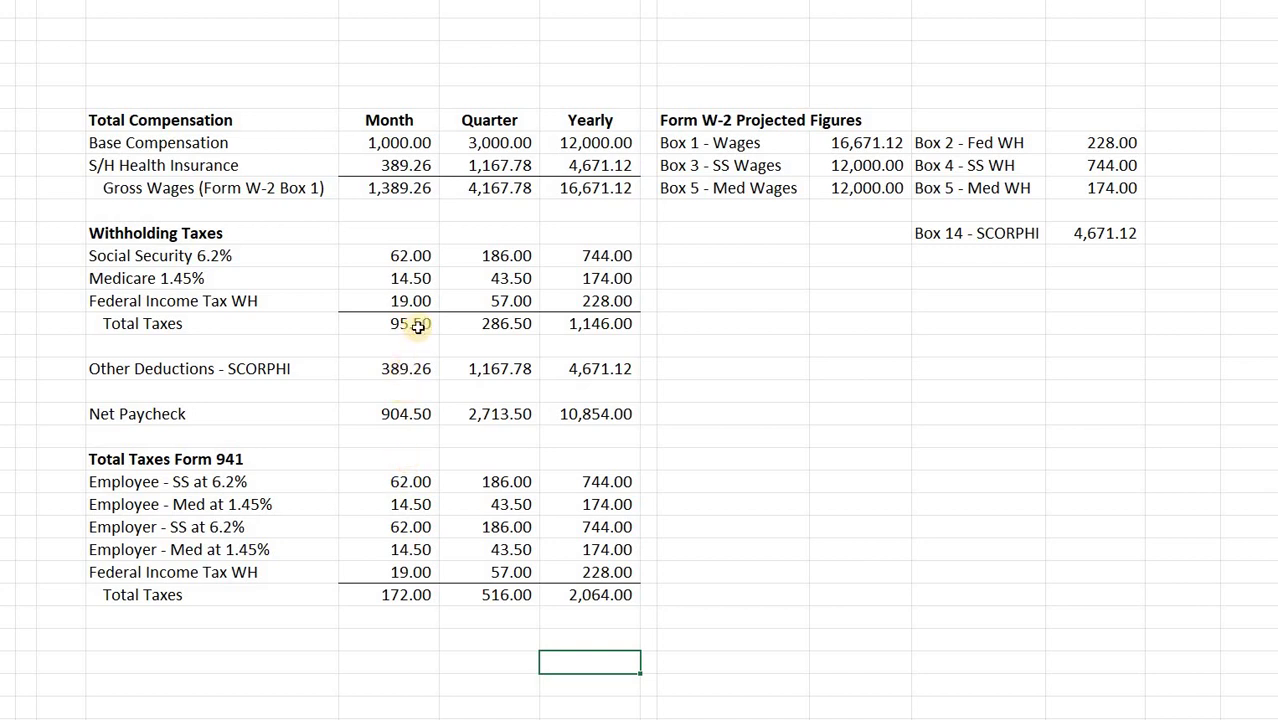
- Review the employee and employer Social Security and Medicare lines for the month under Total Taxes Form 941
{"action": "left_click", "coordinate": [408, 482]}
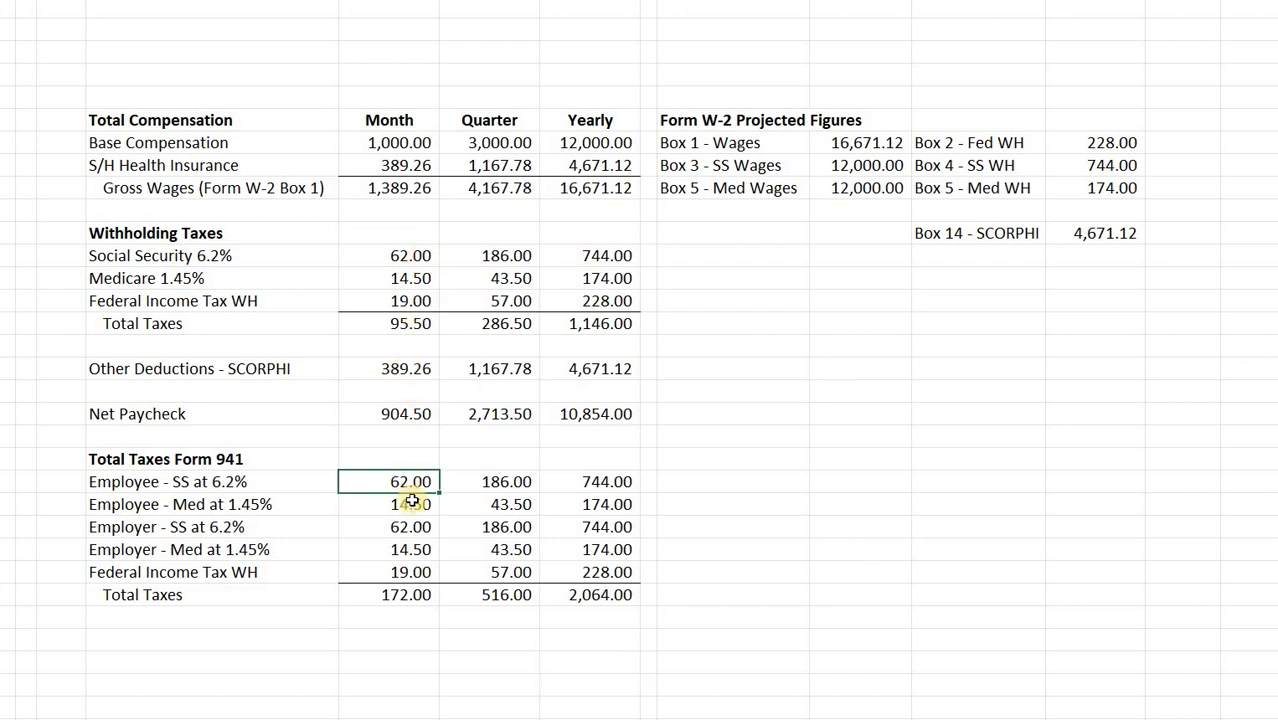
{"action": "key", "text": "Down"}
{"action": "left_click", "coordinate": [420, 286]}
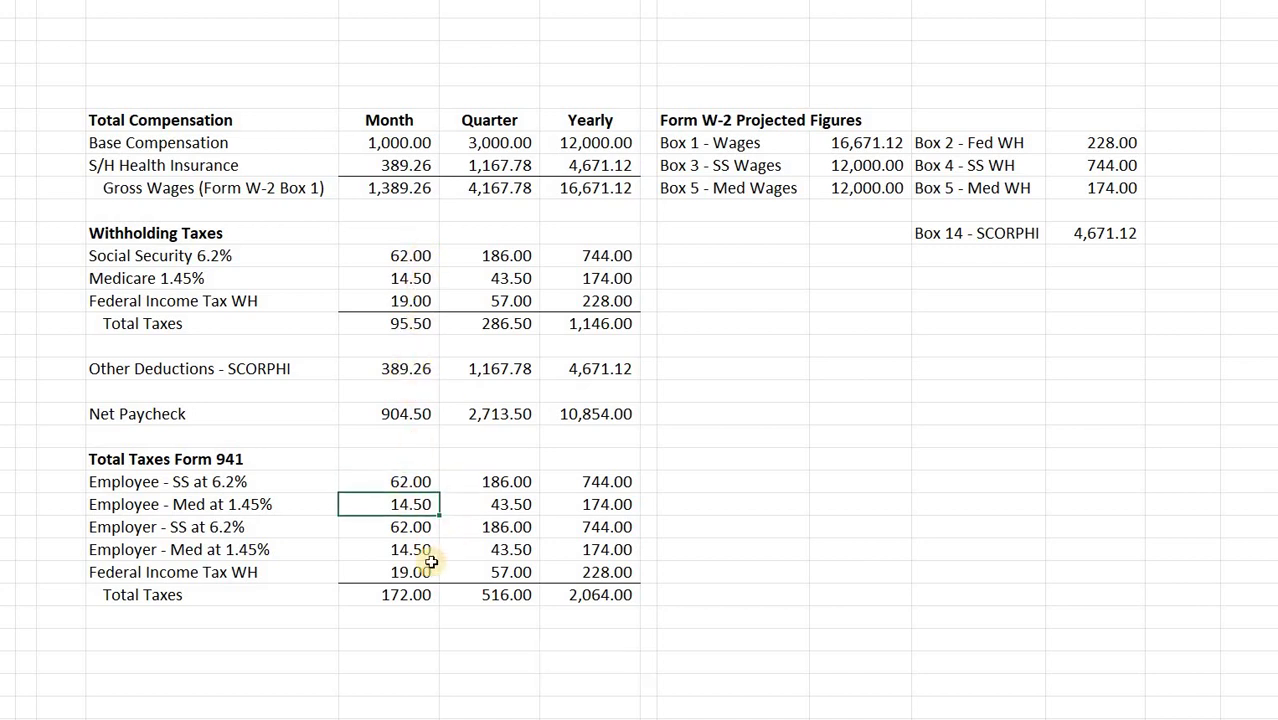
{"action": "left_click", "coordinate": [412, 528]}
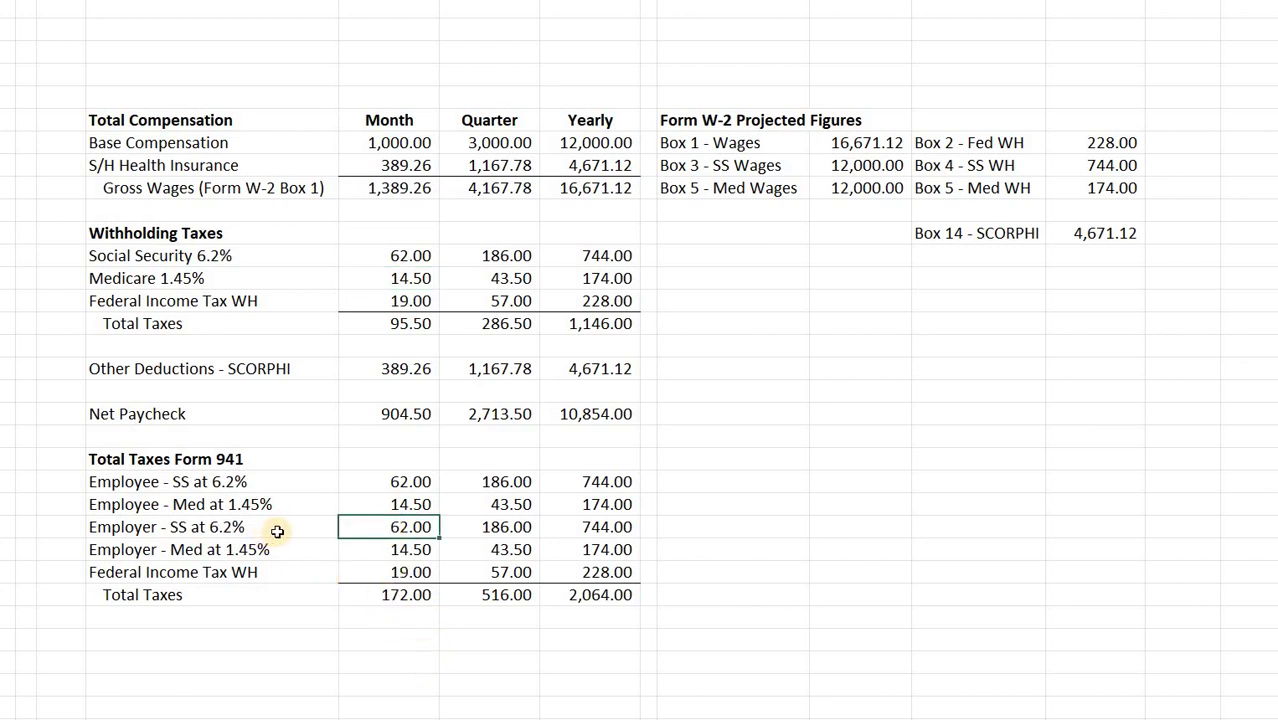
{"action": "key", "text": "Down"}
{"action": "key", "text": "Left"}
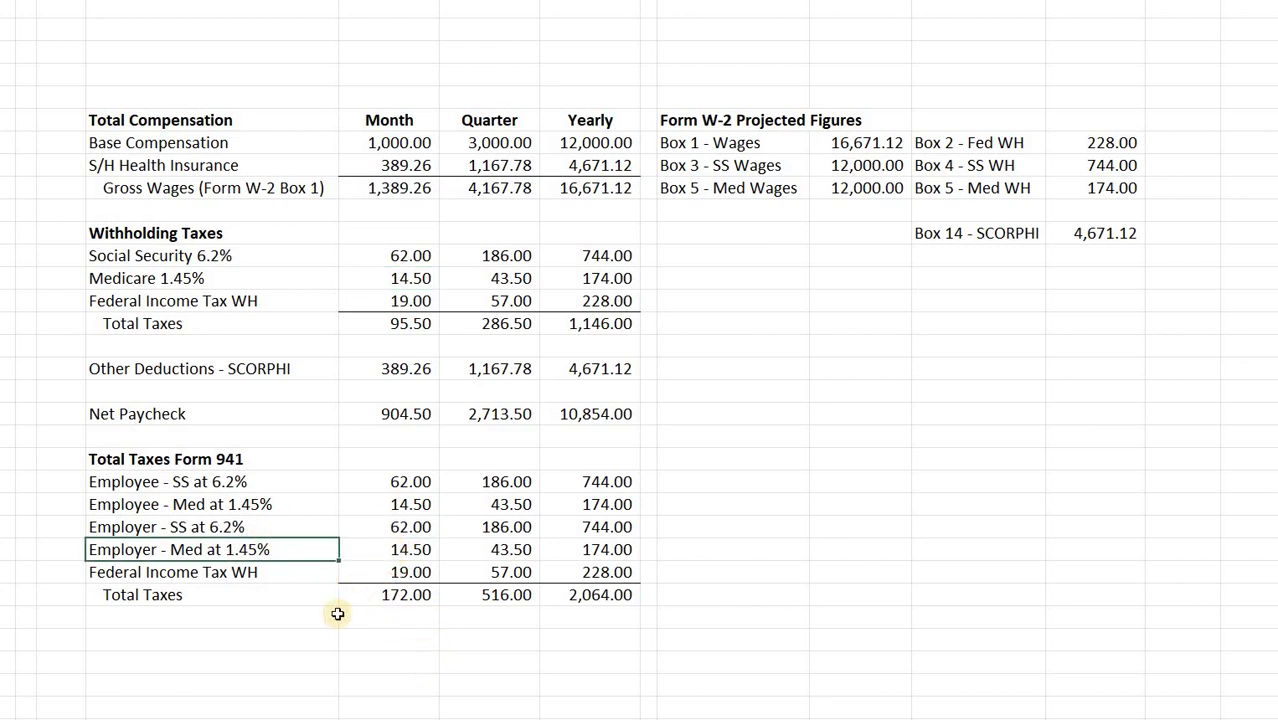
- Inspect the monthly employer Medicare amount and the =G14 reference behind Federal Income Tax WH under Total Taxes Form 941
{"action": "key", "text": "Right"}
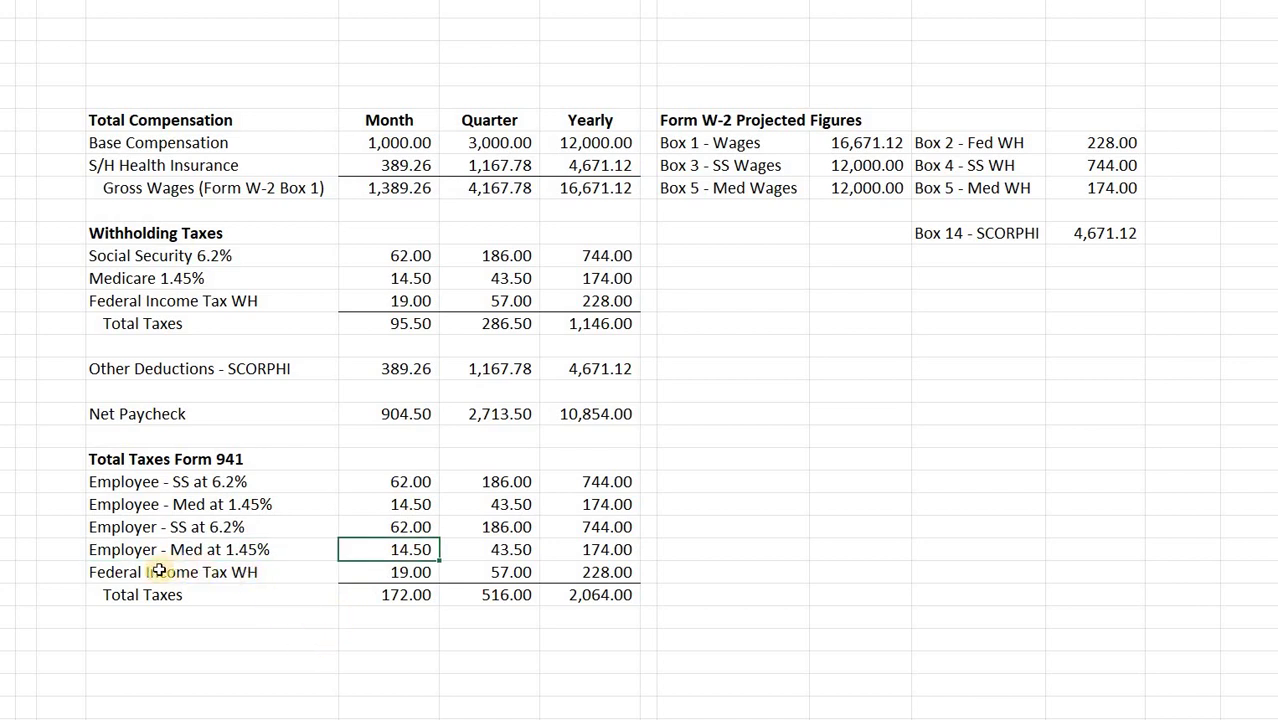
{"action": "left_click_drag", "start_coordinate": [155, 572], "coordinate": [402, 571]}
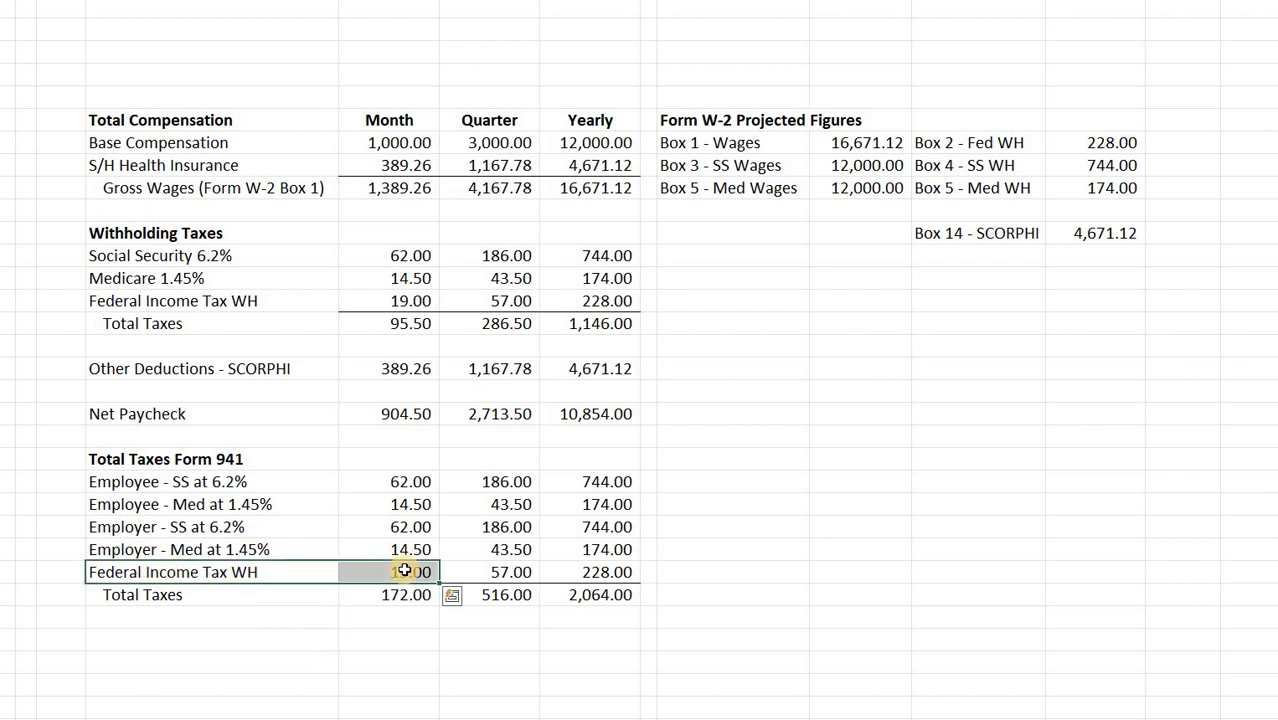
{"action": "key", "text": "Tab"}
{"action": "type", "text": "=G14"}
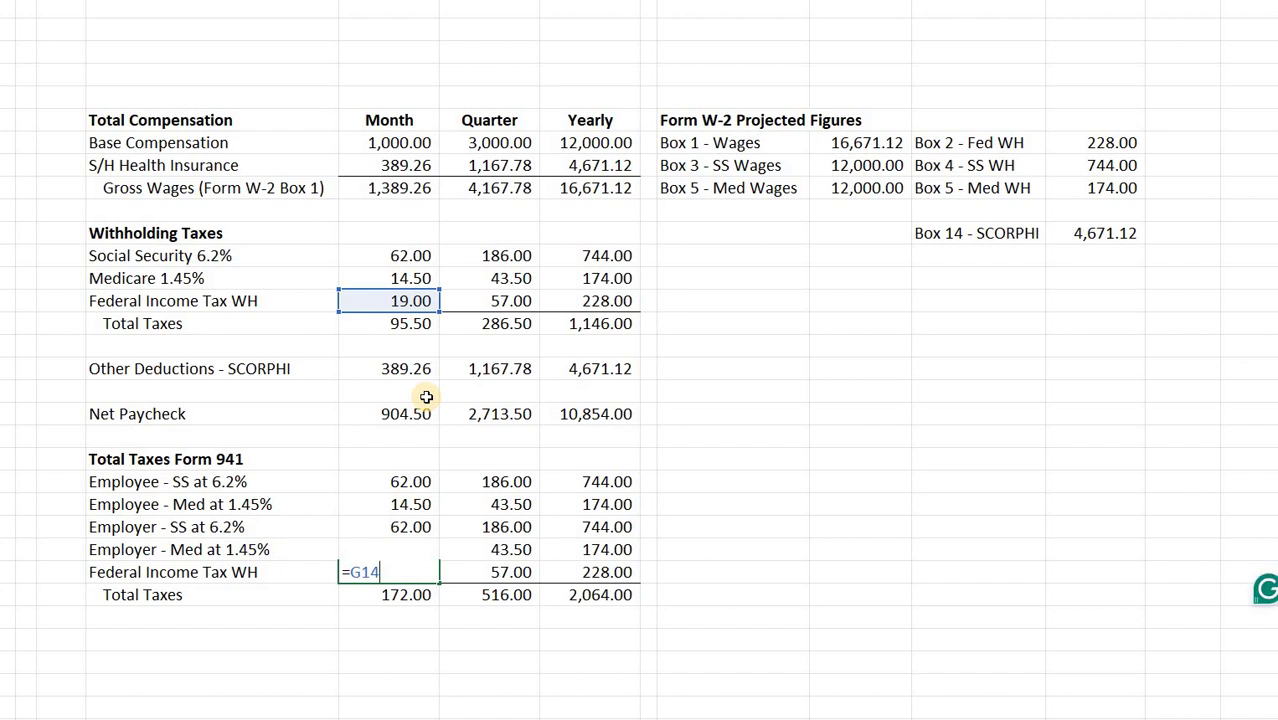
{"action": "key", "text": "Return"}
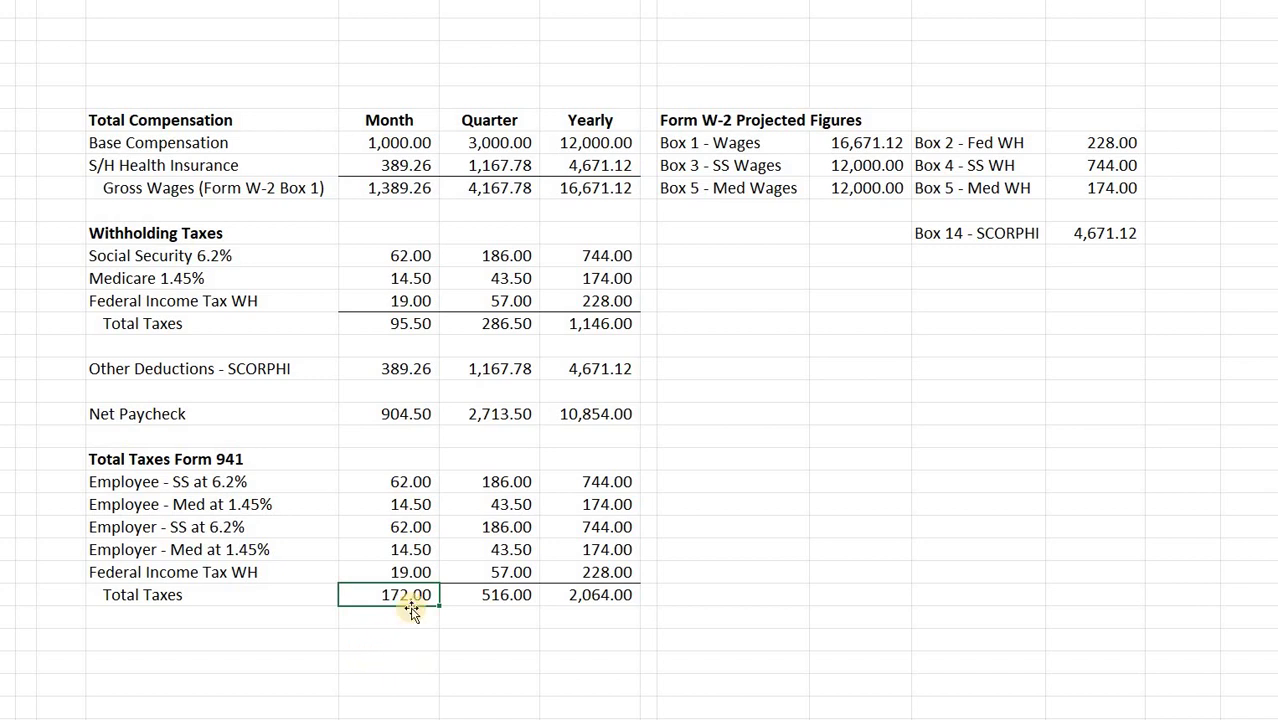
- Review the quarterly Total Taxes under Form 941 and the five Quarter amounts that make it up
{"action": "left_click", "coordinate": [520, 590]}
{"action": "left_click_drag", "start_coordinate": [525, 482], "coordinate": [510, 572]}
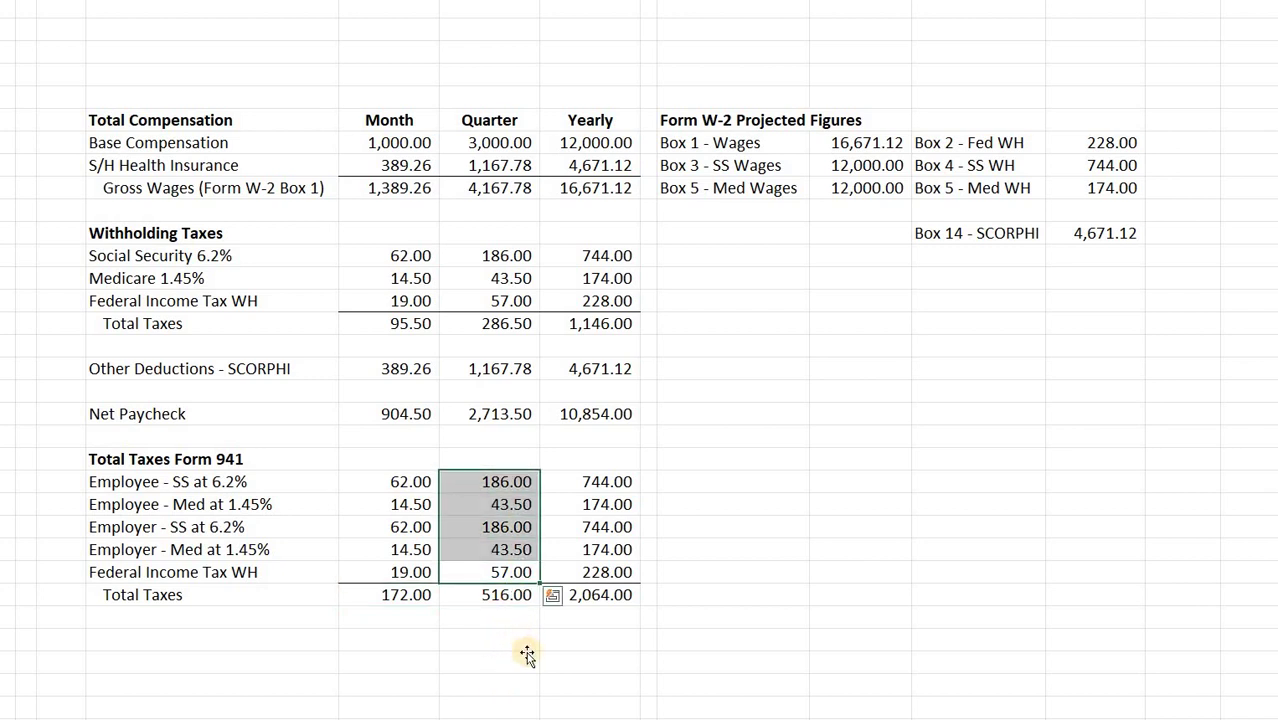
{"action": "left_click", "coordinate": [522, 645]}
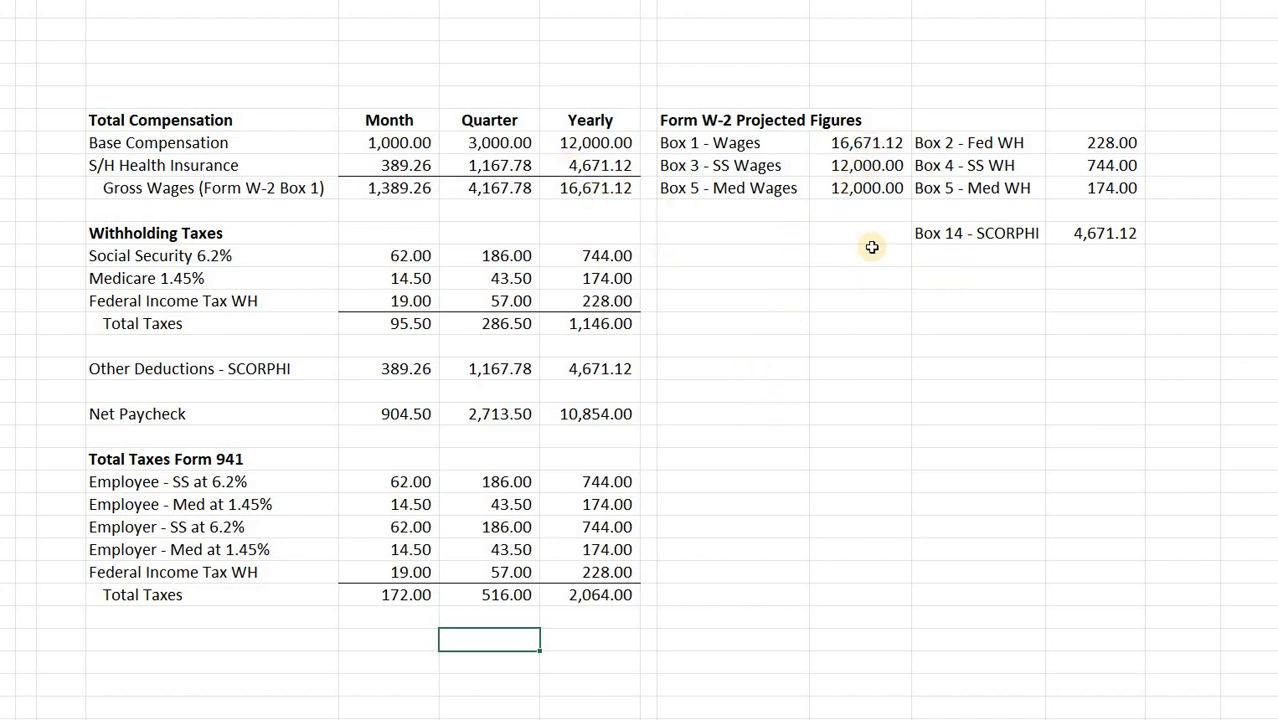
- Trace W-2 Box 1 wages to yearly gross wages, and compare Box 3 SS wages with the yearly S/H Health Insurance excluded
{"action": "left_click", "coordinate": [866, 142]}
{"action": "key", "text": "ctrl+bracketleft"}
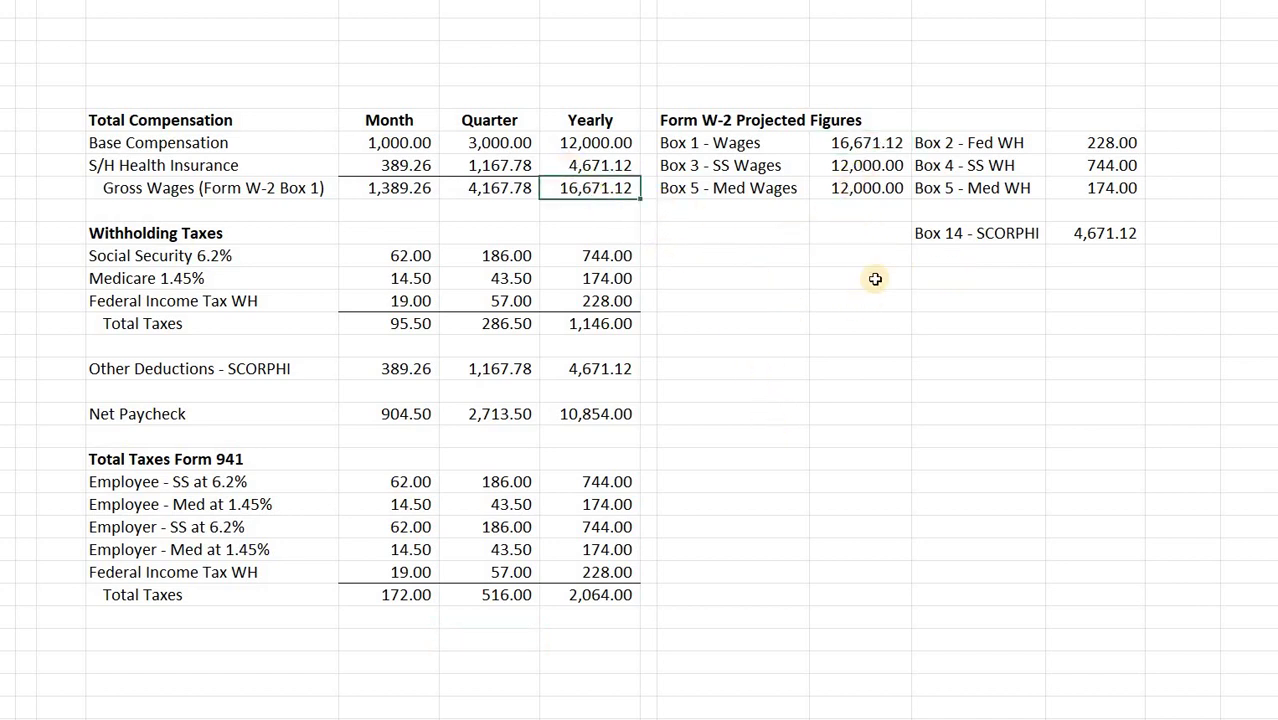
{"action": "left_click", "coordinate": [858, 165]}
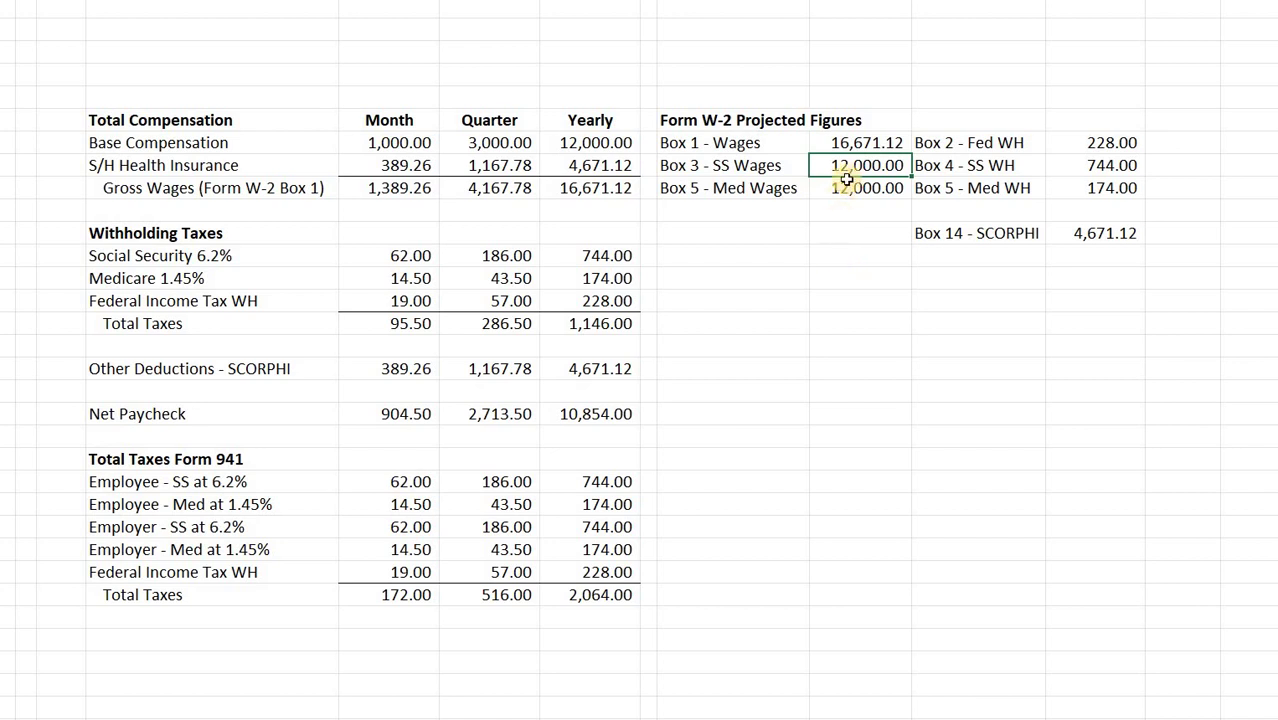
{"action": "left_click", "coordinate": [627, 166]}
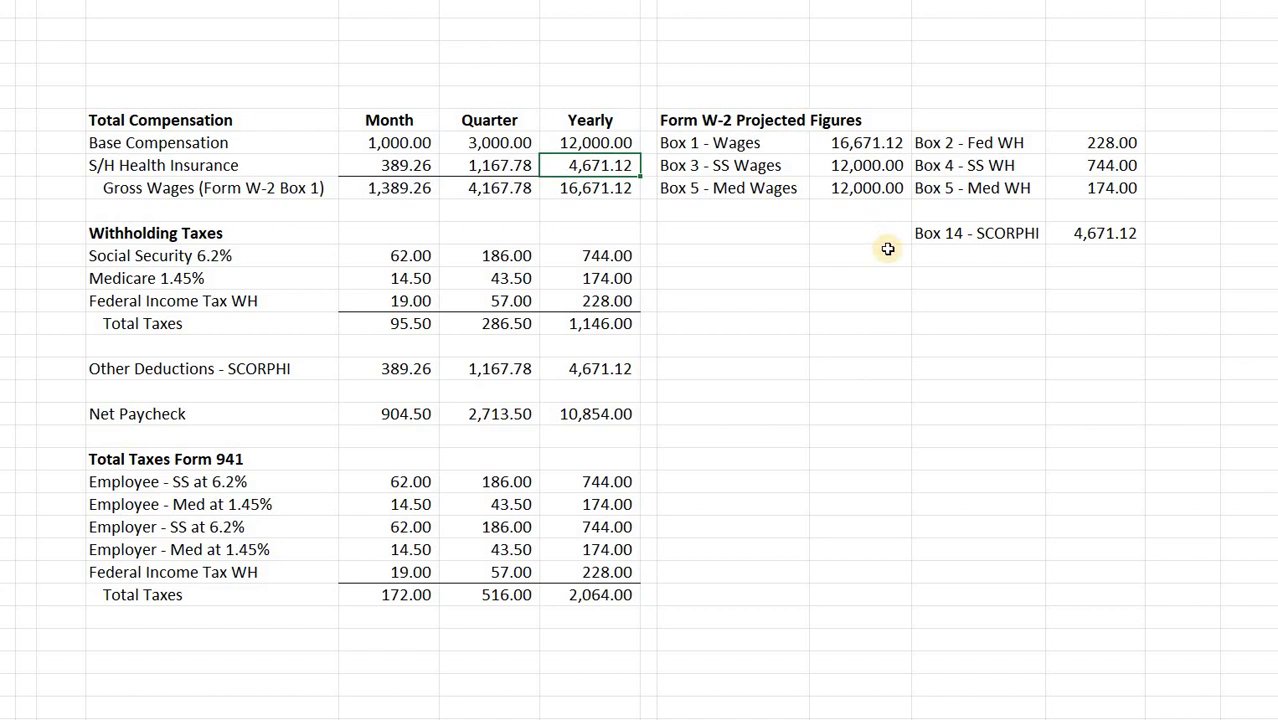
- Point out the W-2 withholding boxes and the Box 14 - SCORPHI entry in the projected figures
{"action": "left_click", "coordinate": [1151, 142]}
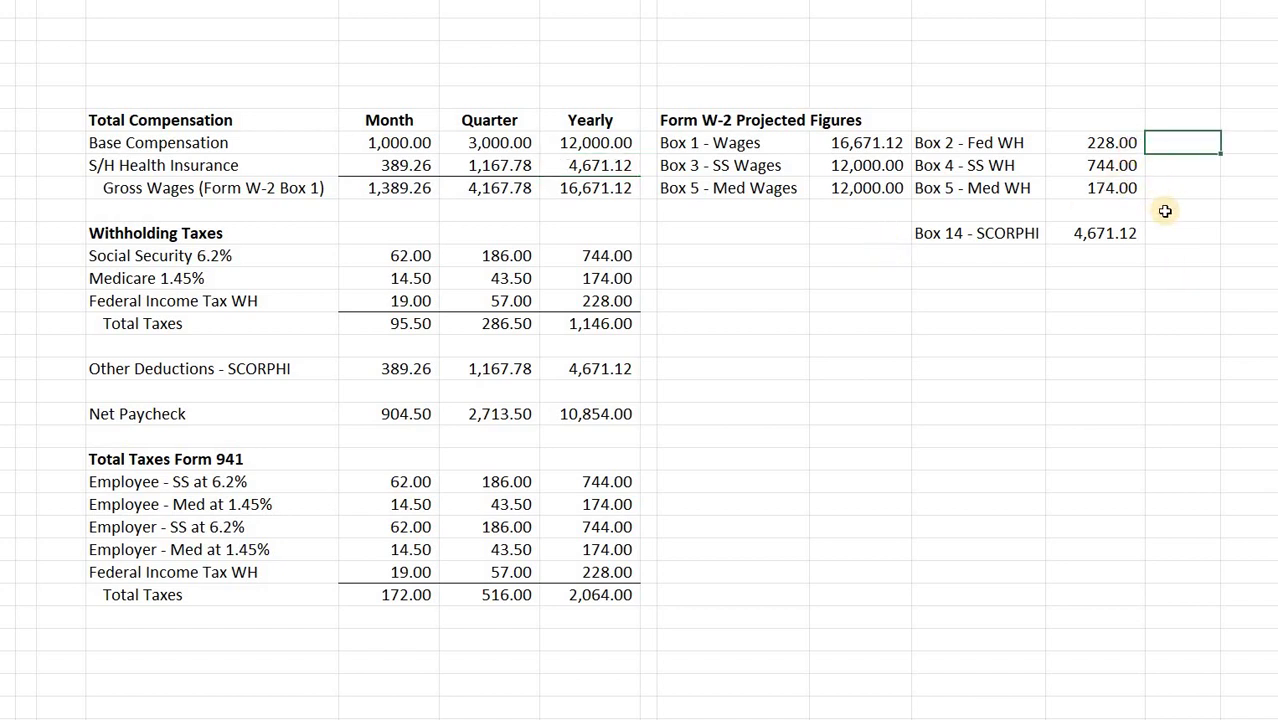
{"action": "left_click", "coordinate": [1004, 244]}
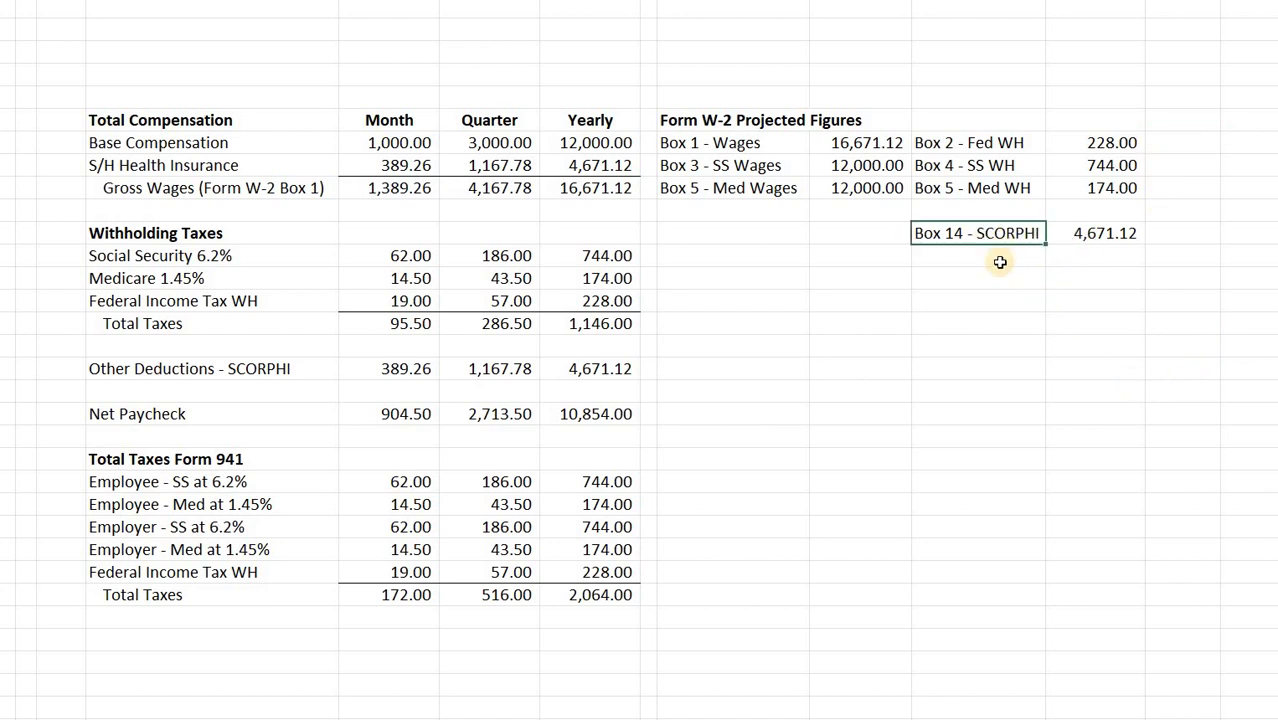
{"action": "left_click", "coordinate": [943, 252]}
{"action": "key", "text": "Up"}
- Switch to the 2024 Form 941 and compare its wage lines with the worksheet's quarterly gross wages, base compensation and health insurance
{"action": "key", "text": "alt+Tab"}
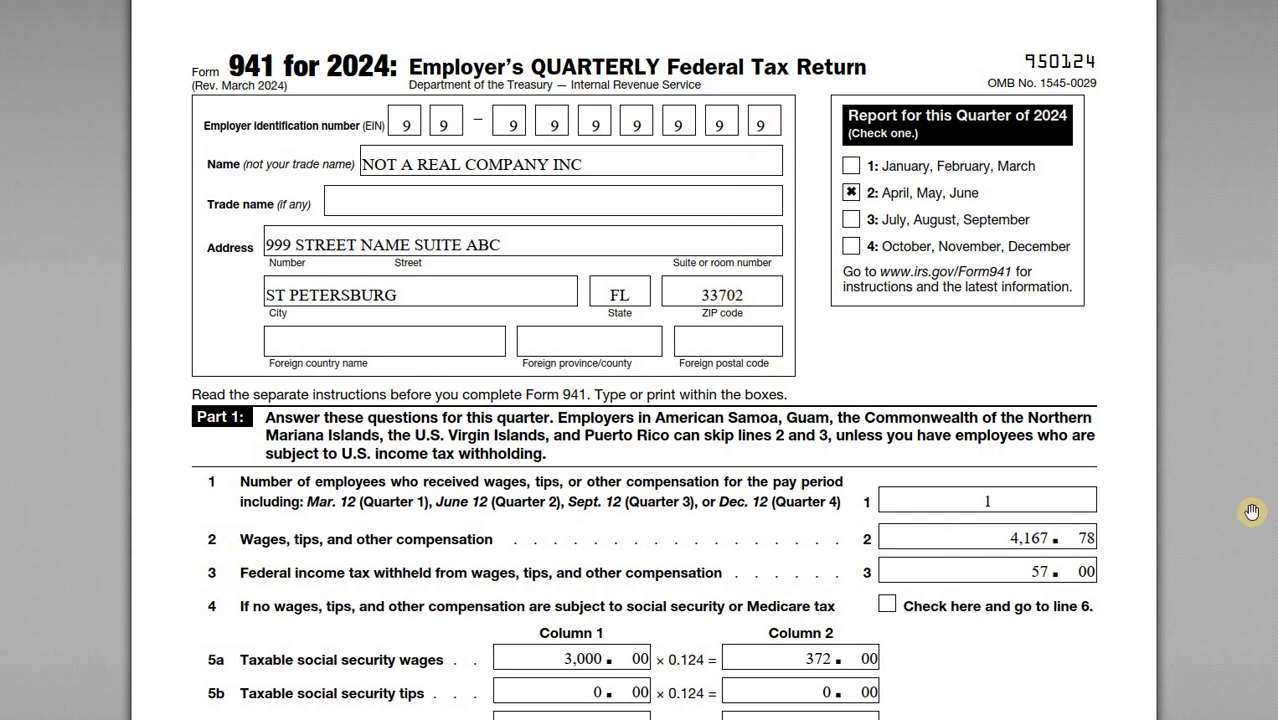
{"action": "scroll", "coordinate": [1251, 511], "scroll_direction": "down", "scroll_amount": 5}
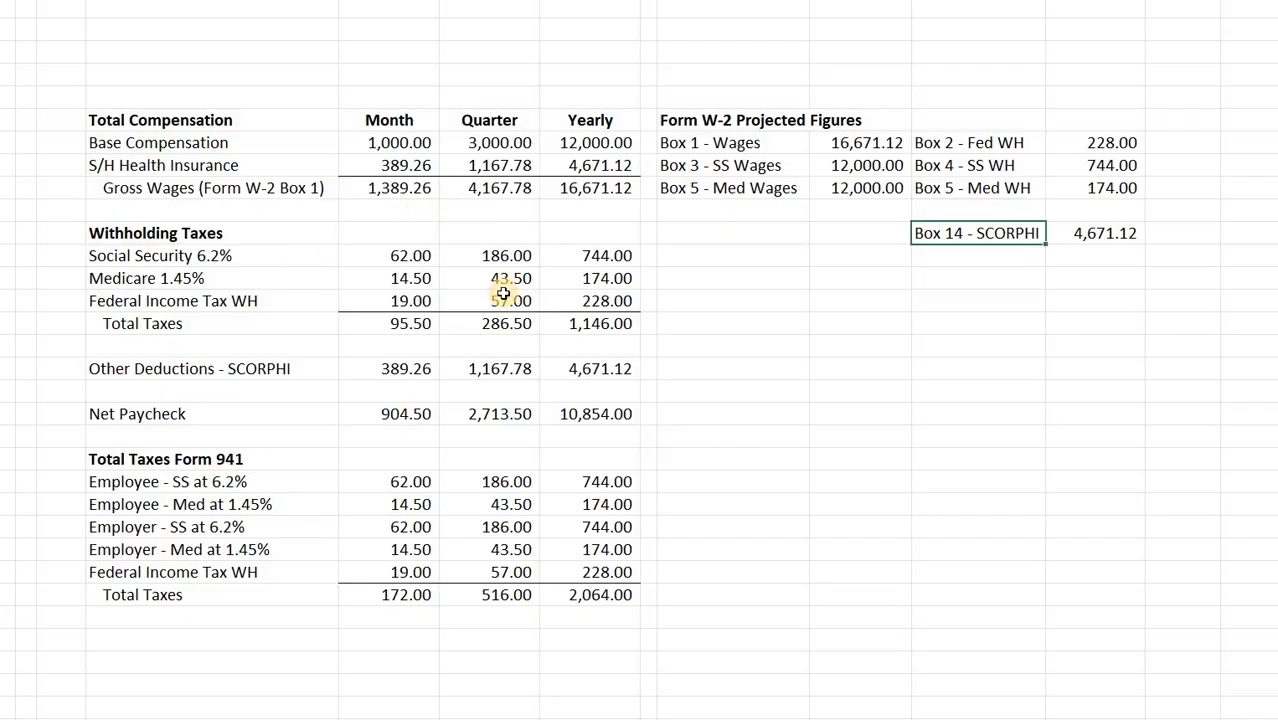
{"action": "left_click", "coordinate": [518, 190]}
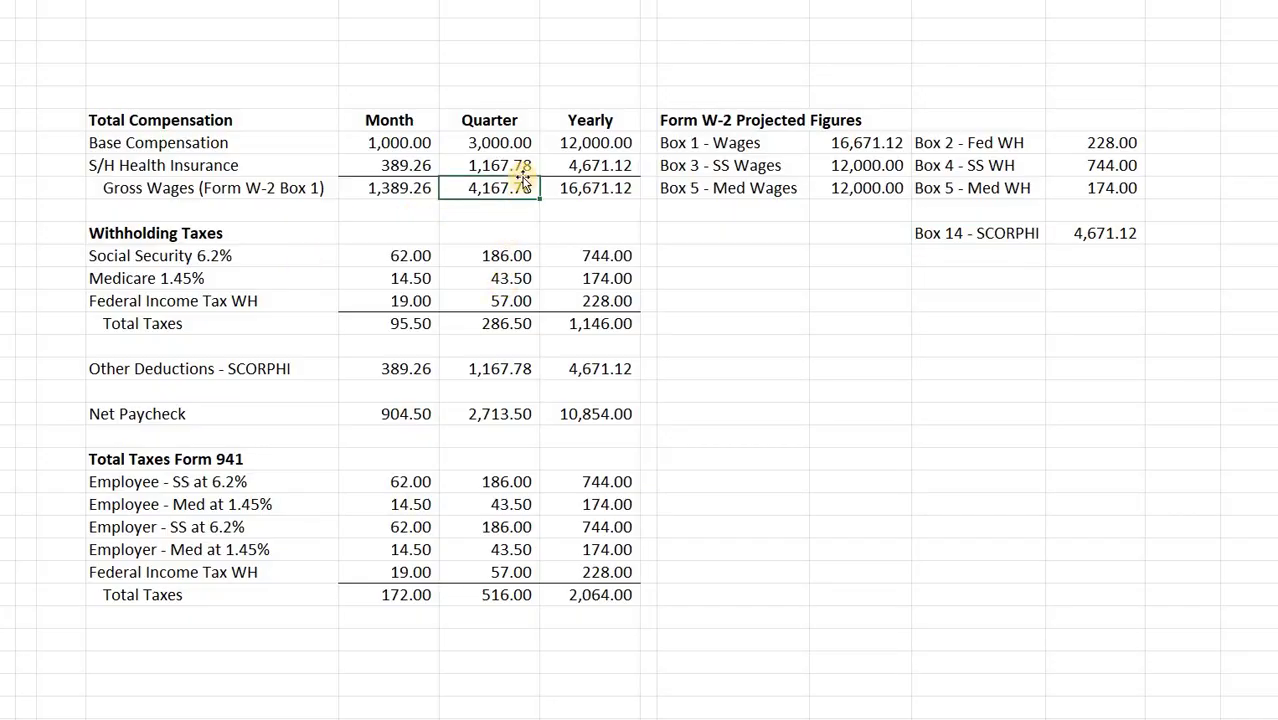
{"action": "left_click", "coordinate": [522, 144]}
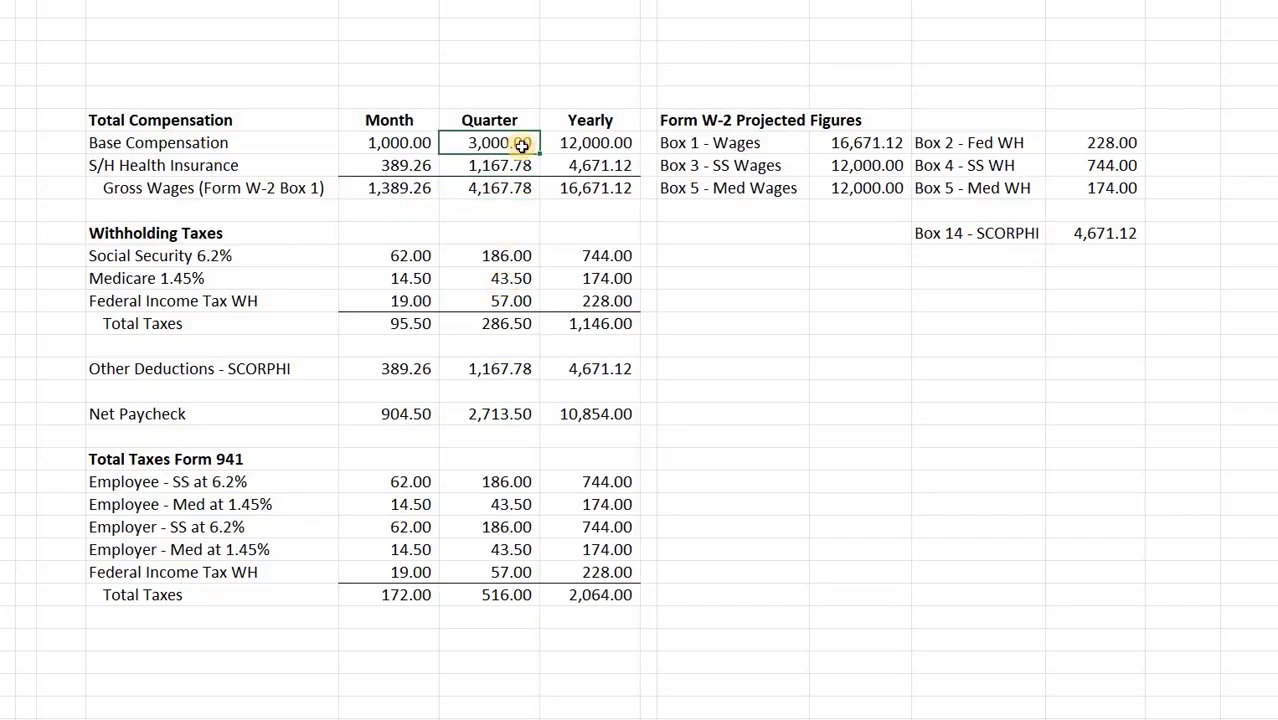
{"action": "left_click", "coordinate": [498, 168], "text": "shift"}
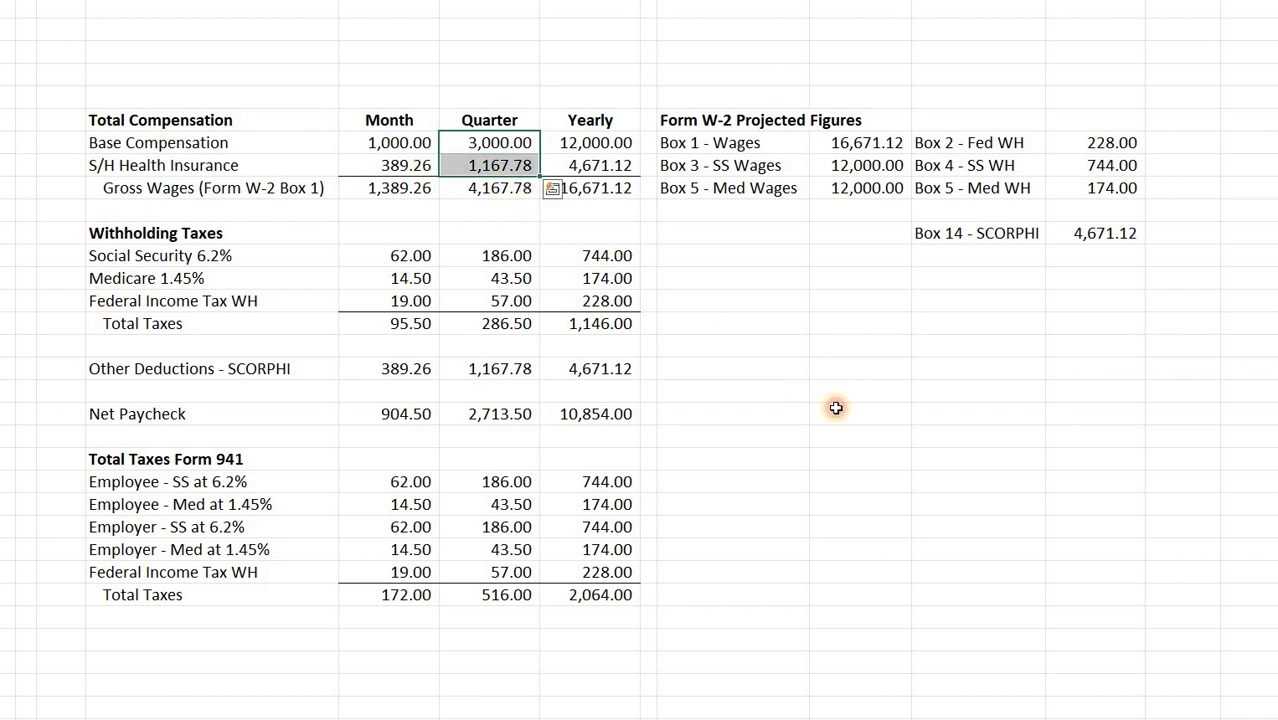
{"action": "left_click", "coordinate": [836, 408]}
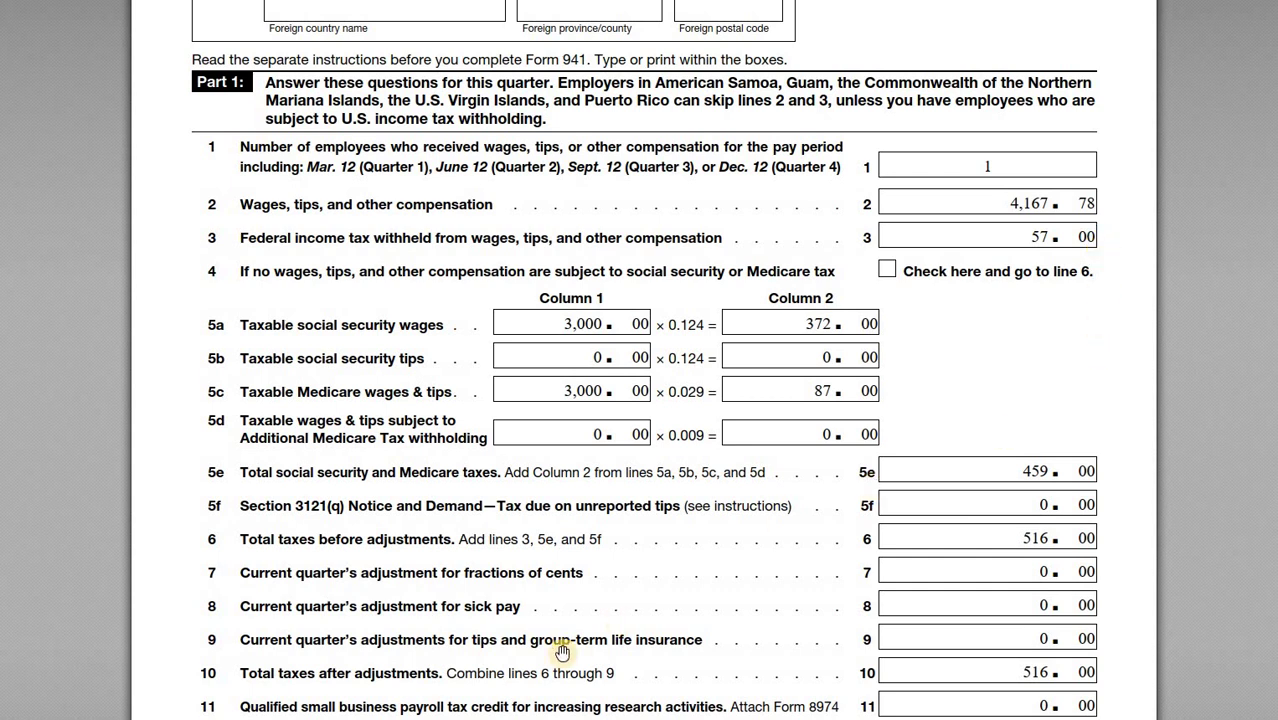
- Compare Form 941's tax lines with the worksheet's quarterly tax amounts and total, then examine the form's deposit and overpayment lines
{"action": "scroll", "coordinate": [562, 651], "scroll_direction": "down", "scroll_amount": 1}
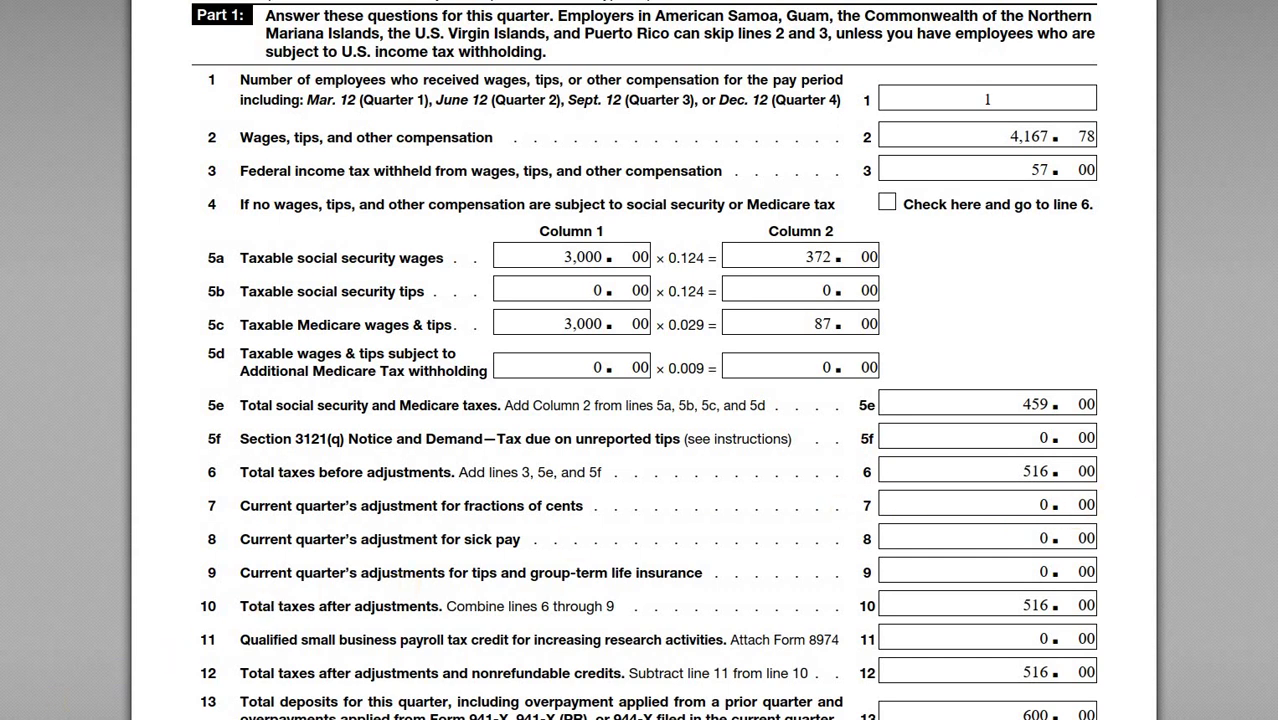
{"action": "key", "text": "alt+Tab"}
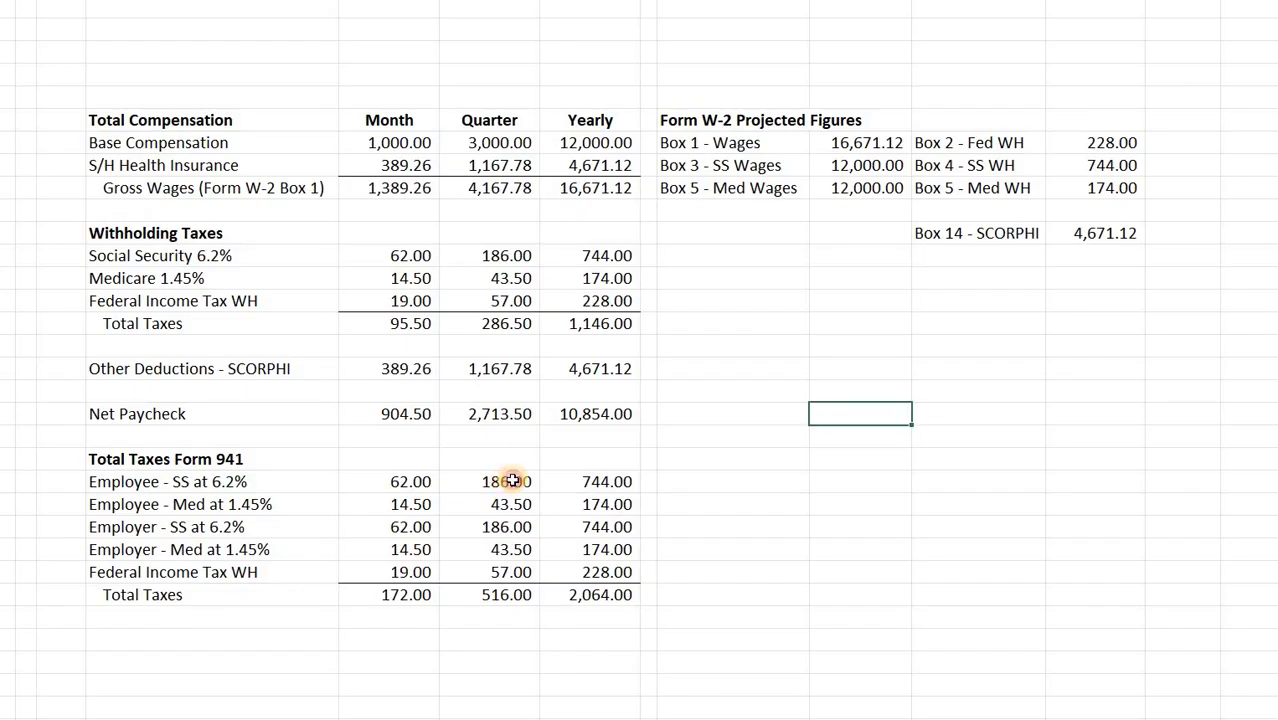
{"action": "left_click_drag", "start_coordinate": [512, 481], "coordinate": [509, 572]}
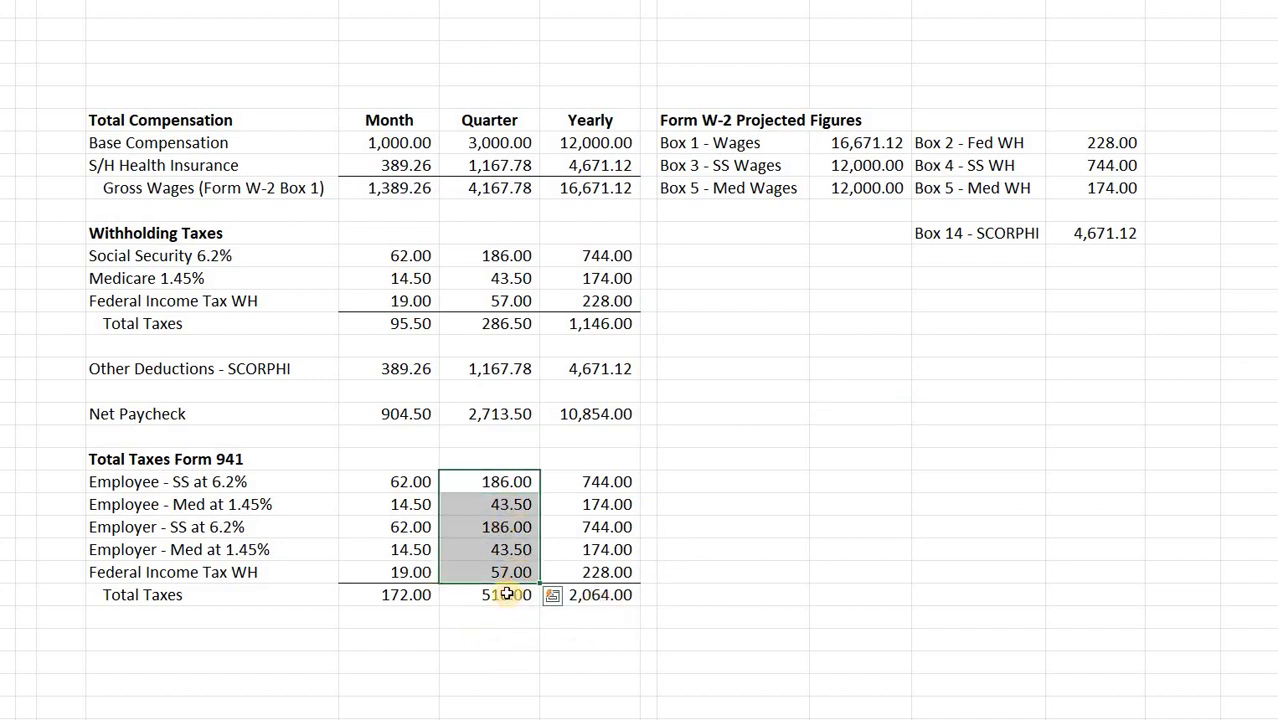
{"action": "left_click", "coordinate": [507, 594]}
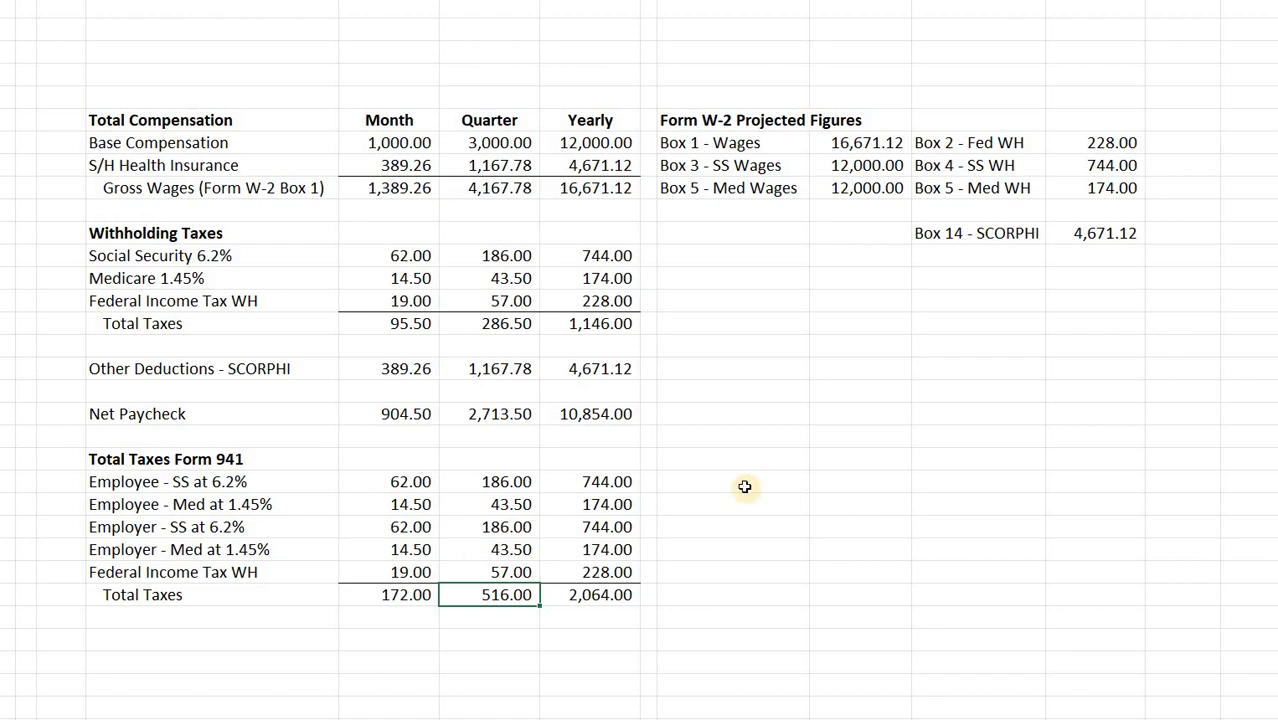
{"action": "key", "text": "alt+Tab"}
{"action": "scroll", "coordinate": [1137, 374], "scroll_direction": "down", "scroll_amount": 4}
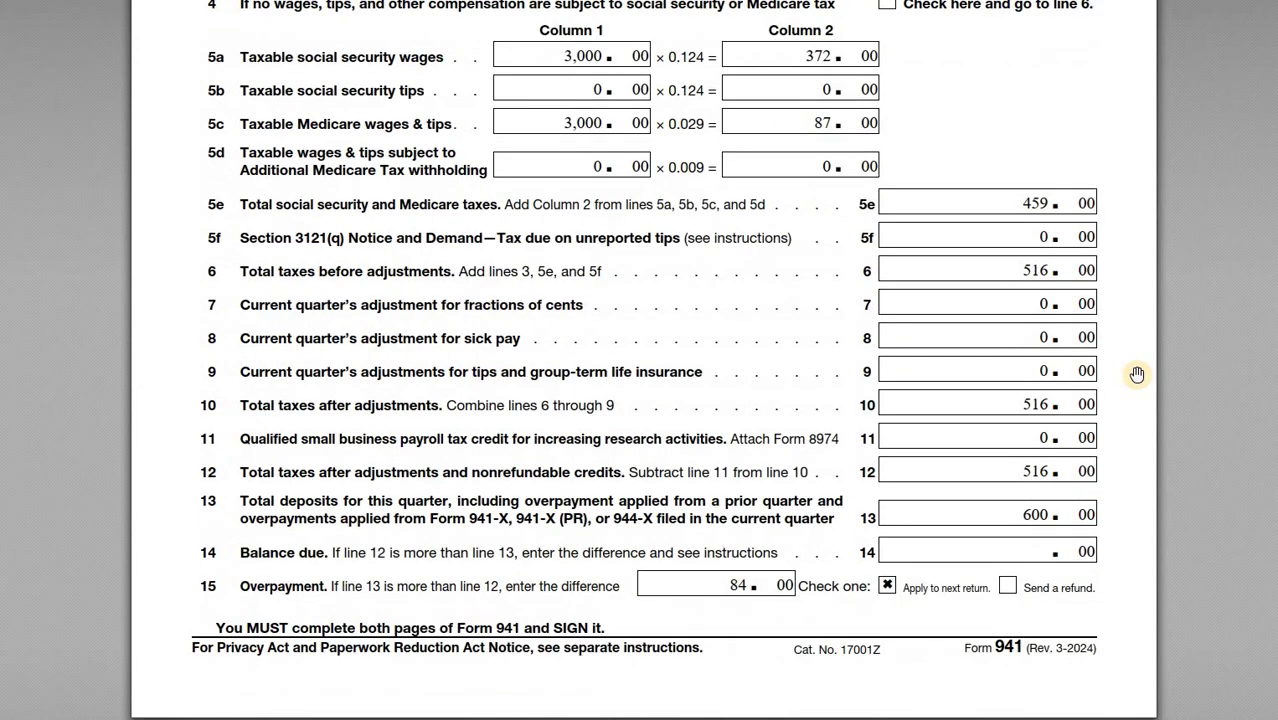